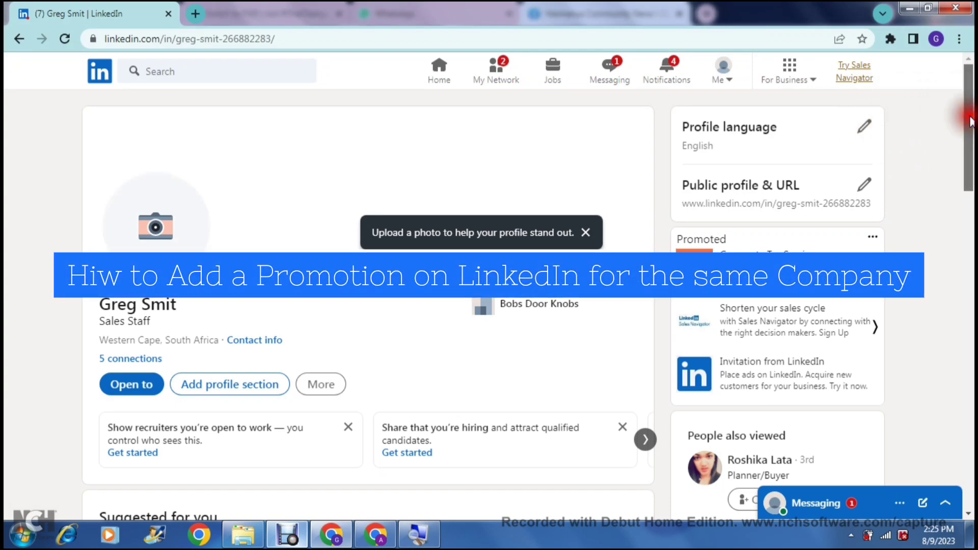
- Scroll the profile down to the Experience section listing the Bobs Door Knobs roles
{"action": "left_click_drag", "start_coordinate": [971, 122], "coordinate": [970, 385]}
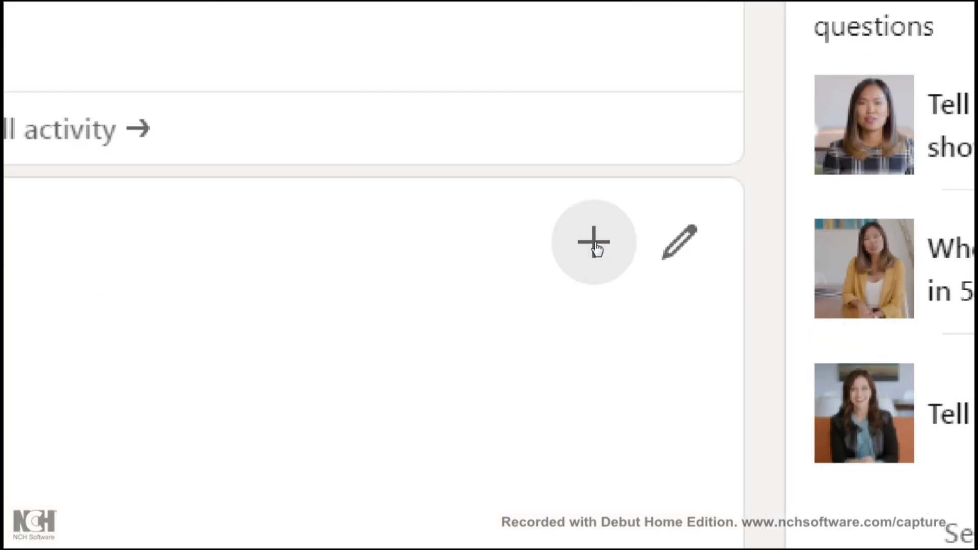
- Use the Experience section's + menu to open a blank Add position form
{"action": "left_click", "coordinate": [596, 249]}
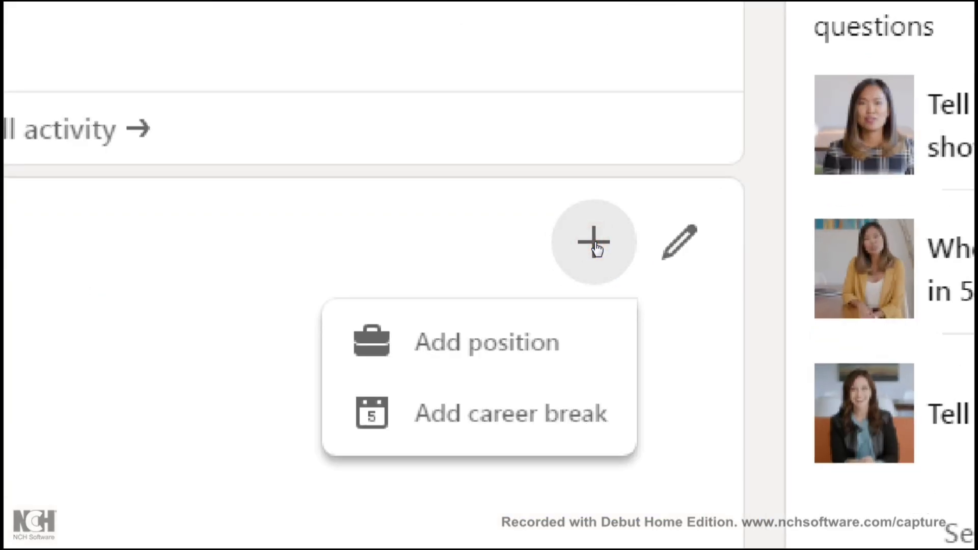
{"action": "key", "text": "Down"}
{"action": "key", "text": "Down"}
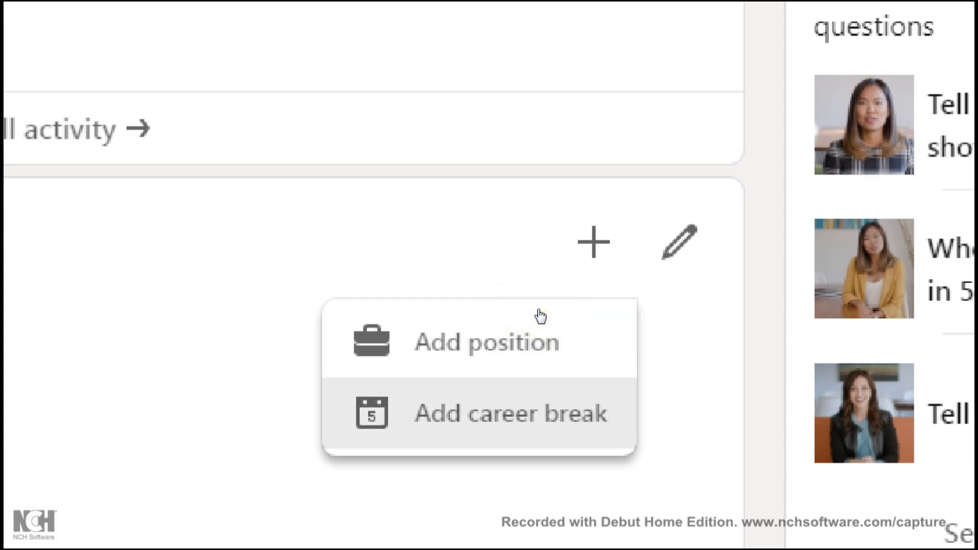
{"action": "left_click", "coordinate": [564, 319]}
{"action": "left_click", "coordinate": [545, 283]}
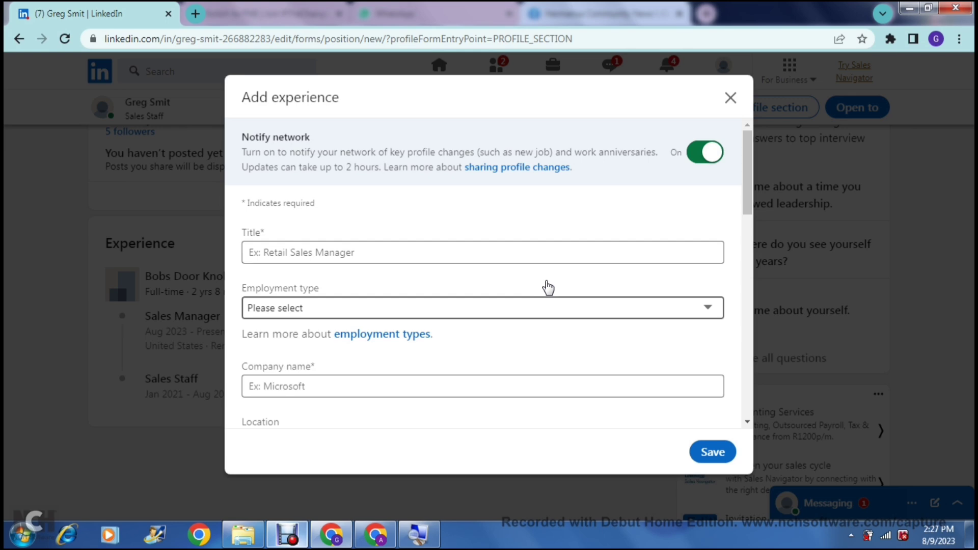
- Switch the Notify network toggle off and put the cursor in the Title field
{"action": "left_click", "coordinate": [512, 250]}
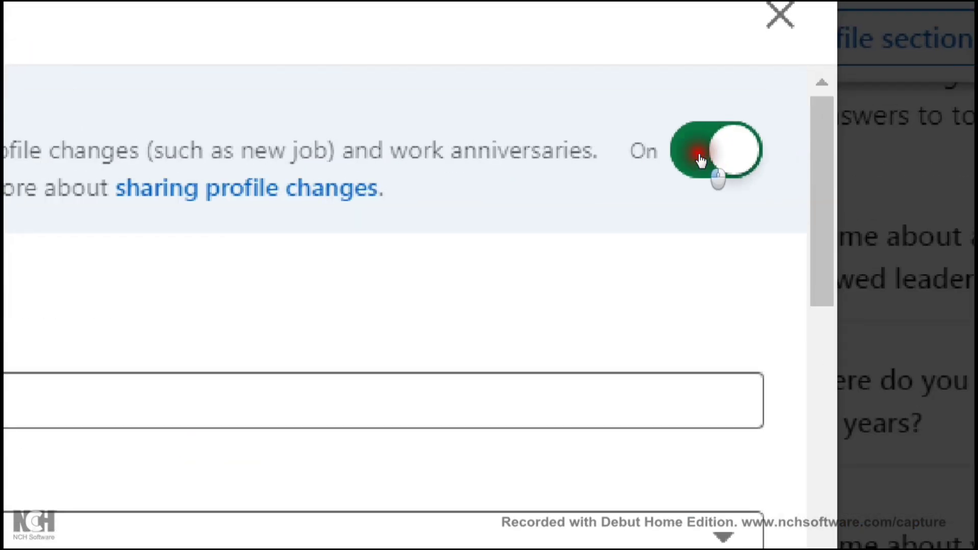
{"action": "left_click", "coordinate": [701, 156]}
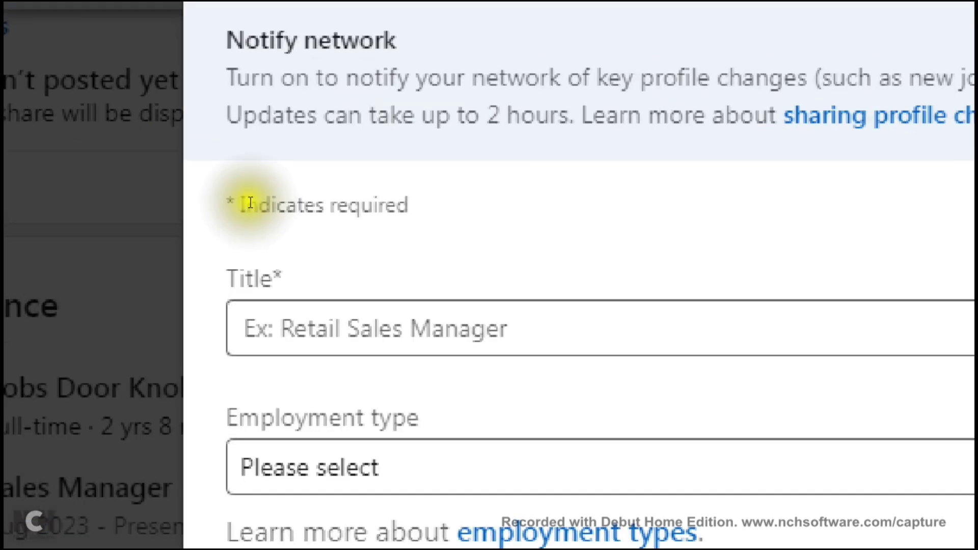
{"action": "left_click_drag", "start_coordinate": [244, 202], "coordinate": [242, 208]}
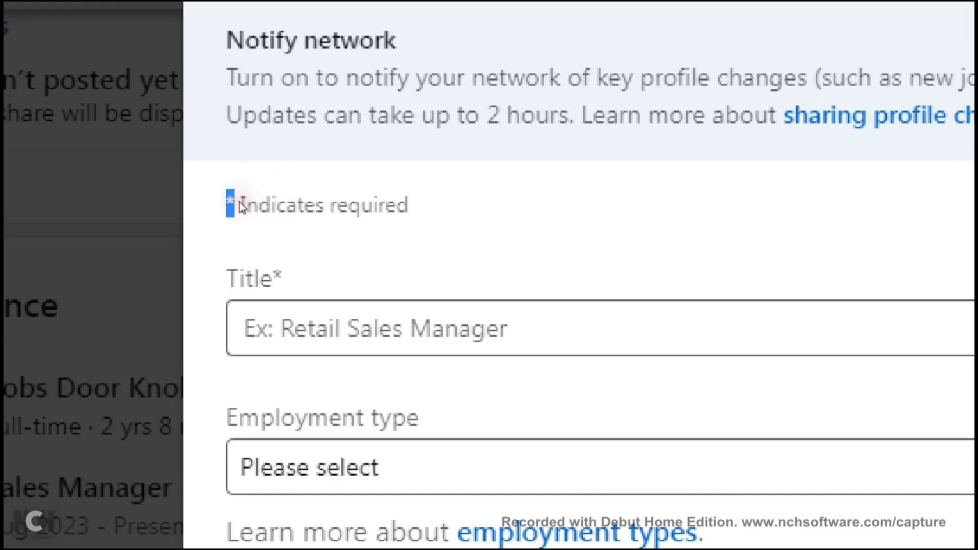
{"action": "left_click", "coordinate": [262, 230]}
{"action": "left_click", "coordinate": [288, 232]}
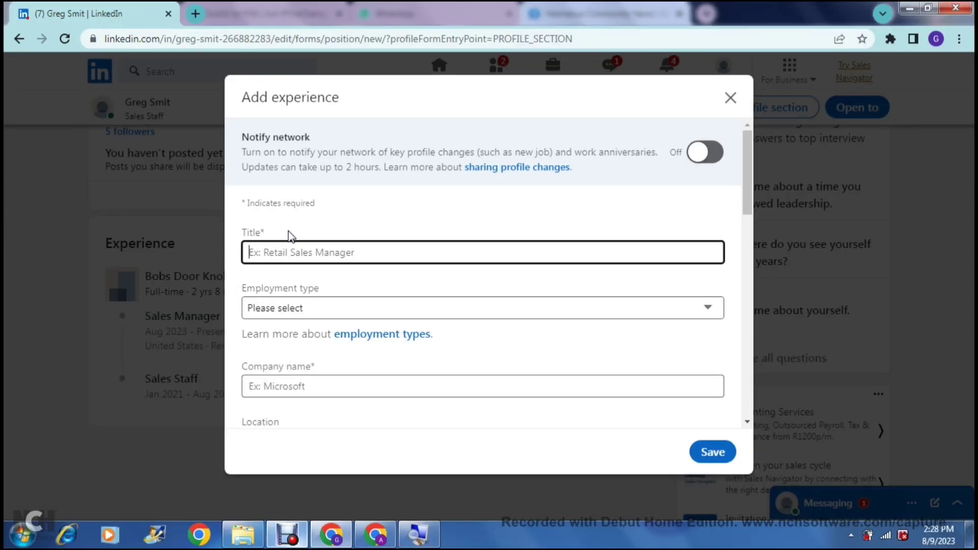
{"action": "left_click", "coordinate": [380, 313]}
- Set the title to Sales Specialist from the 'sale' suggestions and employment type to Full-time
{"action": "left_click", "coordinate": [305, 252]}
{"action": "type", "text": "sale"}
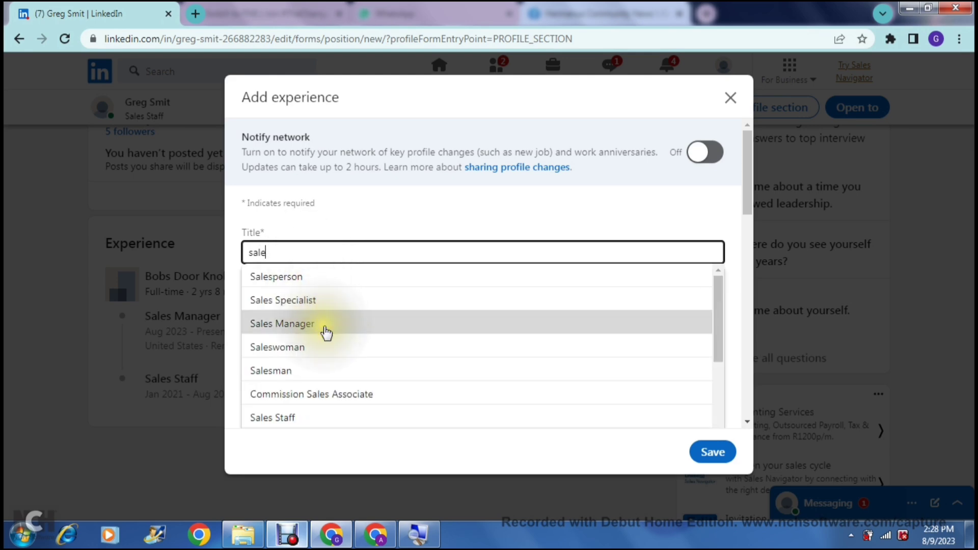
{"action": "left_click", "coordinate": [325, 300]}
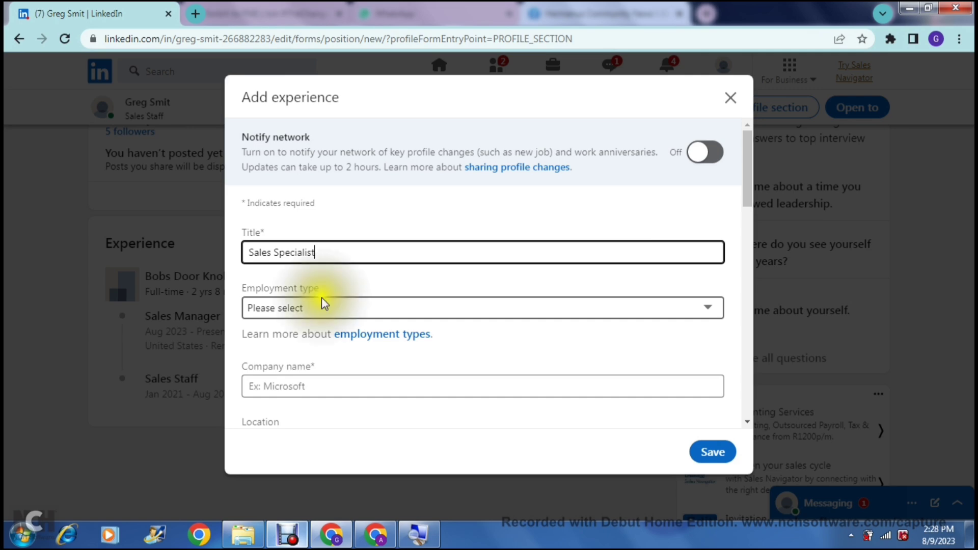
{"action": "left_click", "coordinate": [337, 308]}
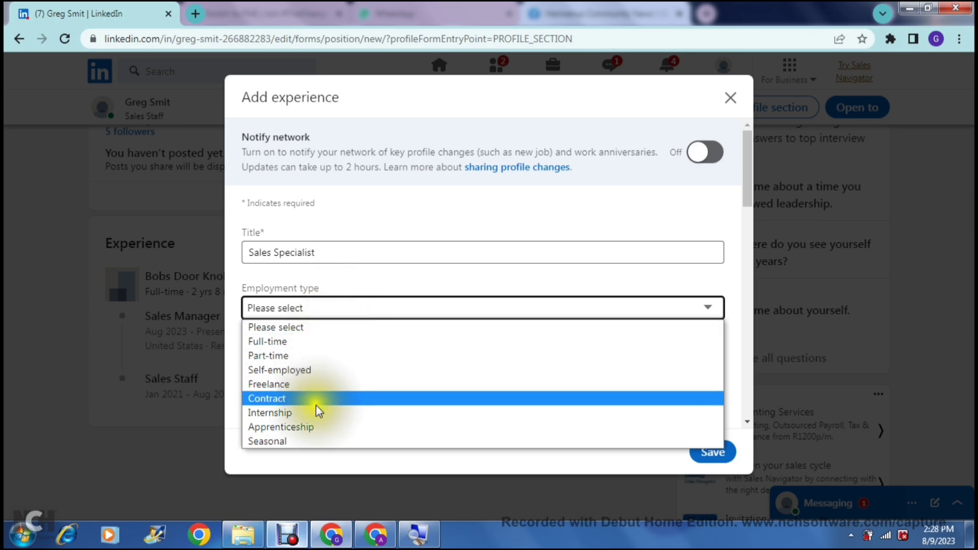
{"action": "left_click", "coordinate": [288, 350]}
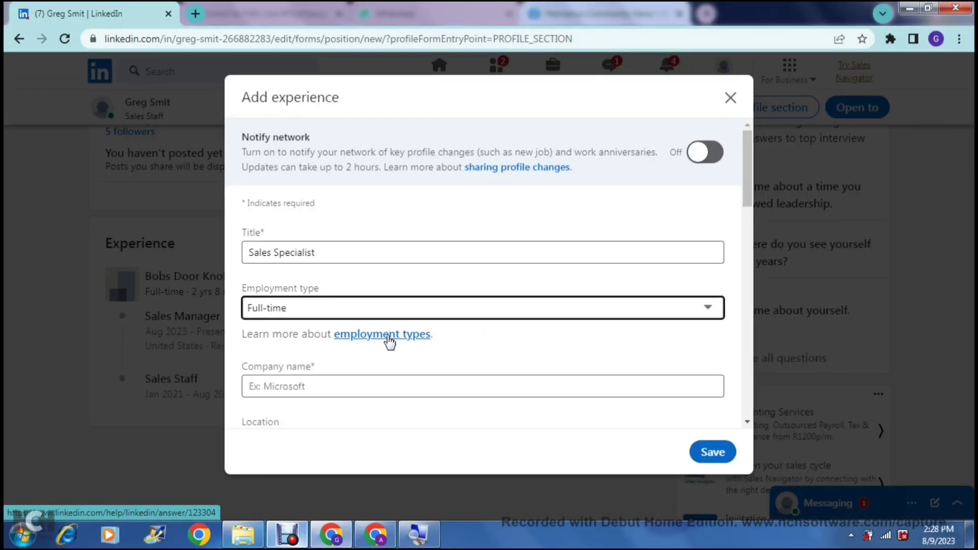
{"action": "left_click_drag", "start_coordinate": [748, 179], "coordinate": [747, 231]}
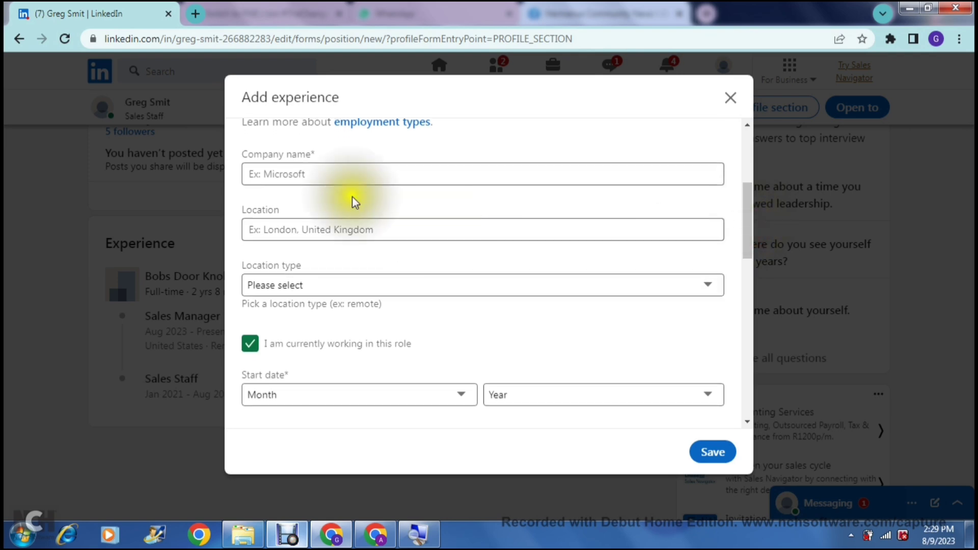
- Enter 'Bobs Door Knobs' as the company name, correcting the text without an apostrophe
{"action": "left_click", "coordinate": [326, 178]}
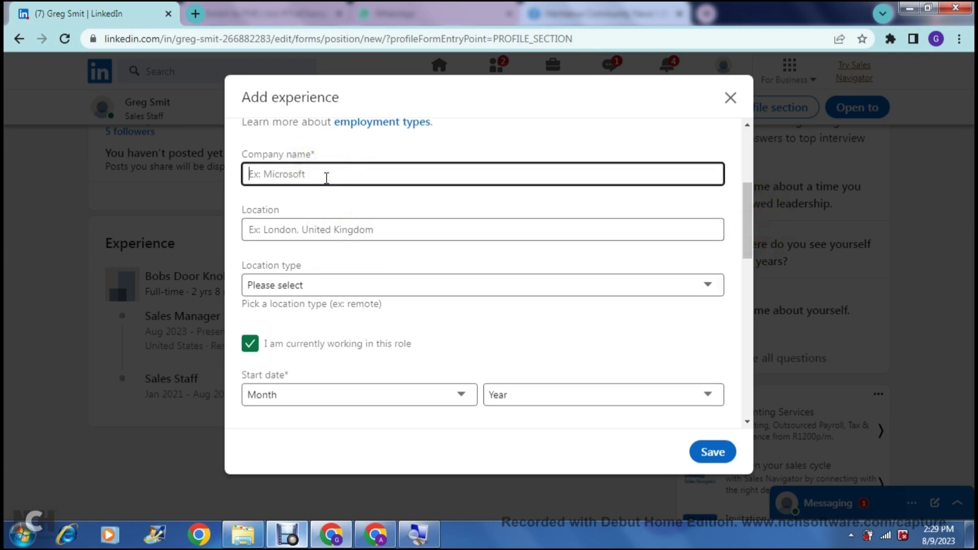
{"action": "type", "text": "Bobs"}
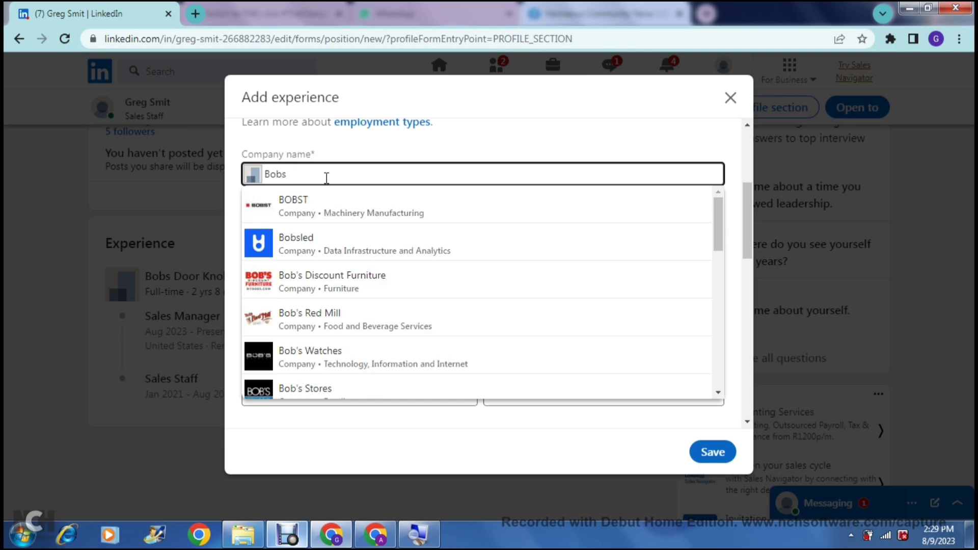
{"action": "type", "text": "Door"}
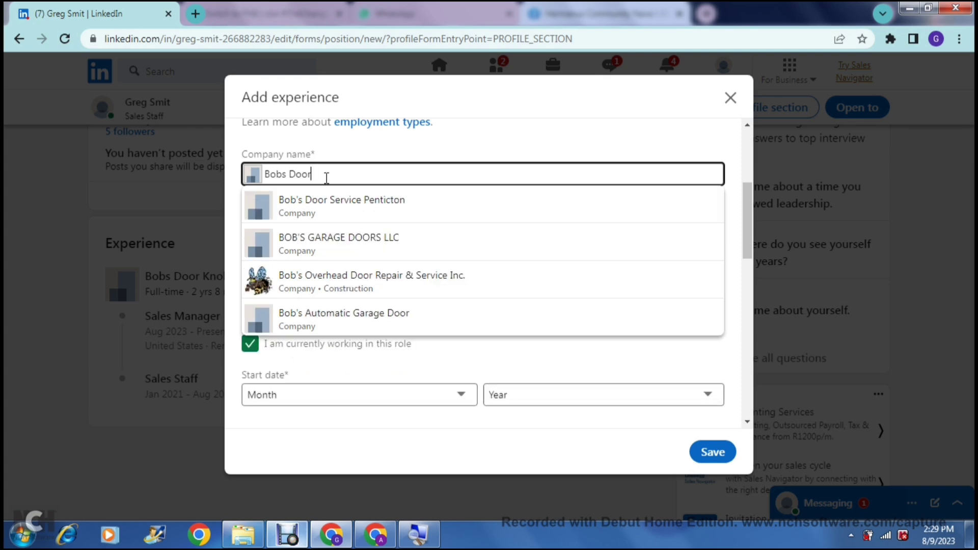
{"action": "type", "text": " Knobs"}
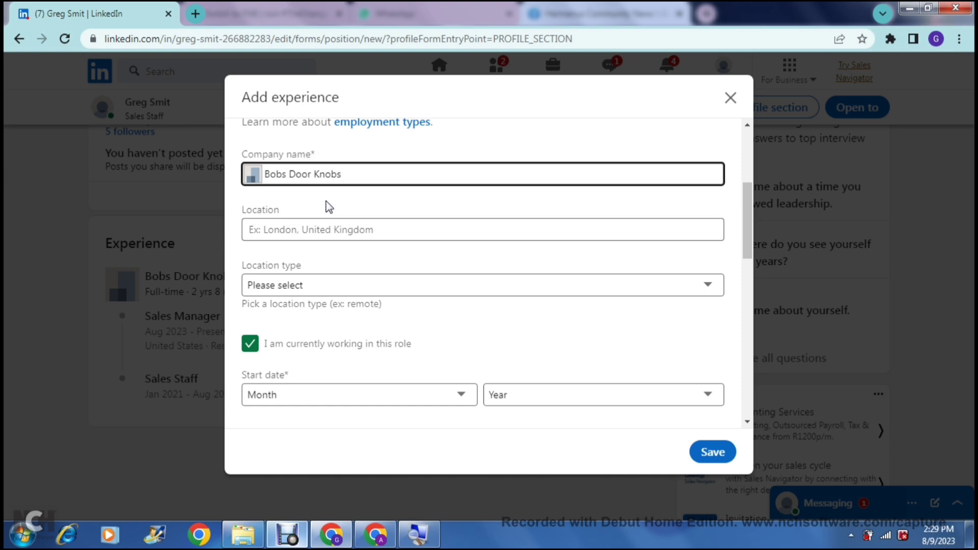
{"action": "left_click", "coordinate": [268, 173]}
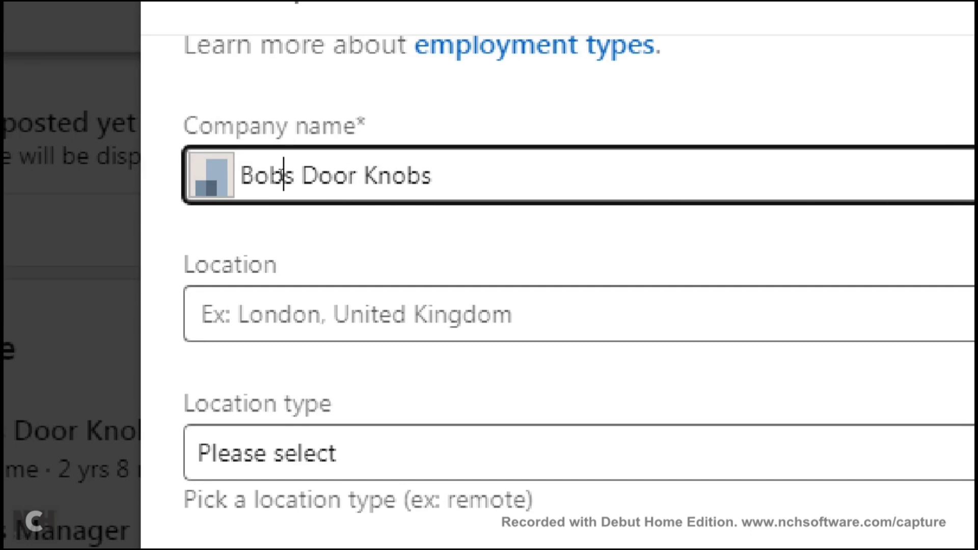
{"action": "type", "text": "'"}
{"action": "left_click", "coordinate": [281, 174]}
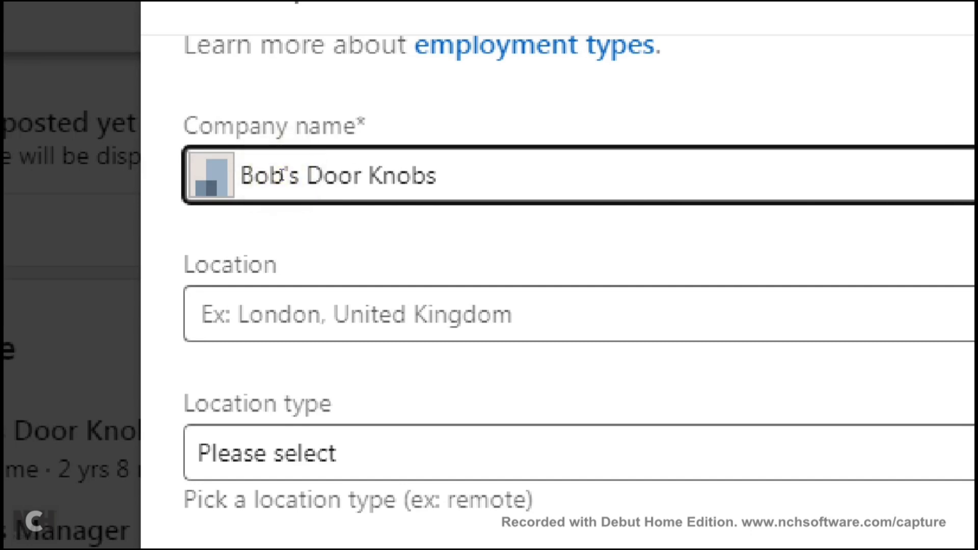
{"action": "key", "text": "BackSpace"}
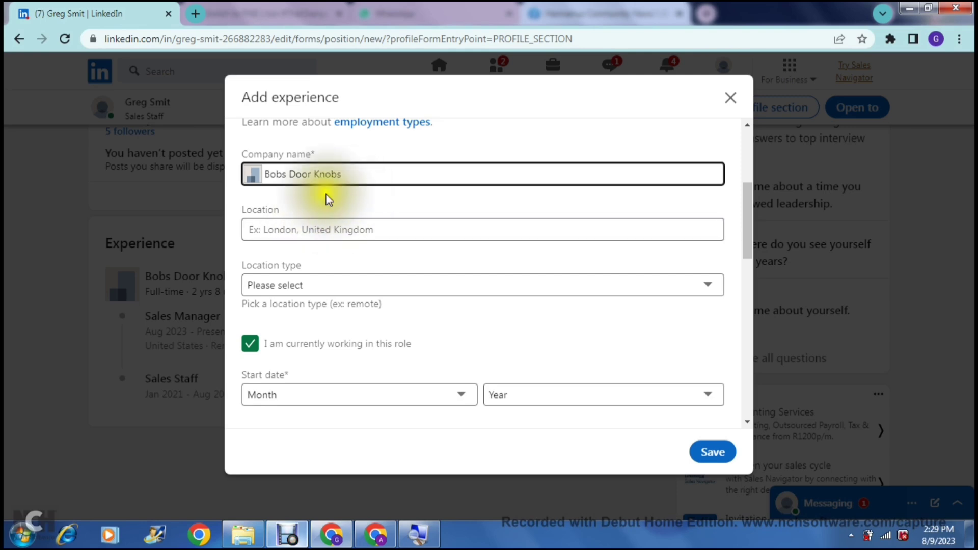
{"action": "left_click", "coordinate": [352, 175]}
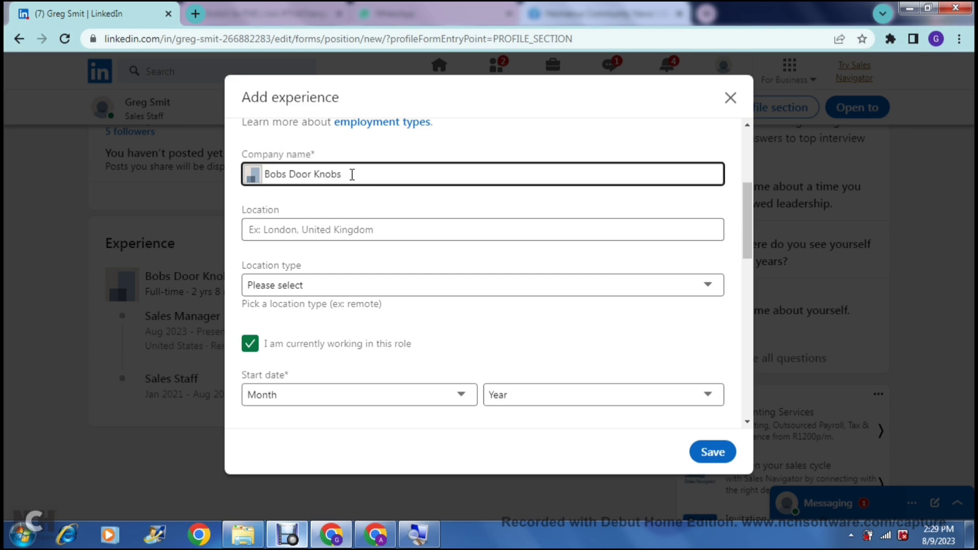
{"action": "key", "text": "BackSpace"}
{"action": "key", "text": "BackSpace"}
{"action": "key", "text": "BackSpace"}
{"action": "key", "text": "BackSpace"}
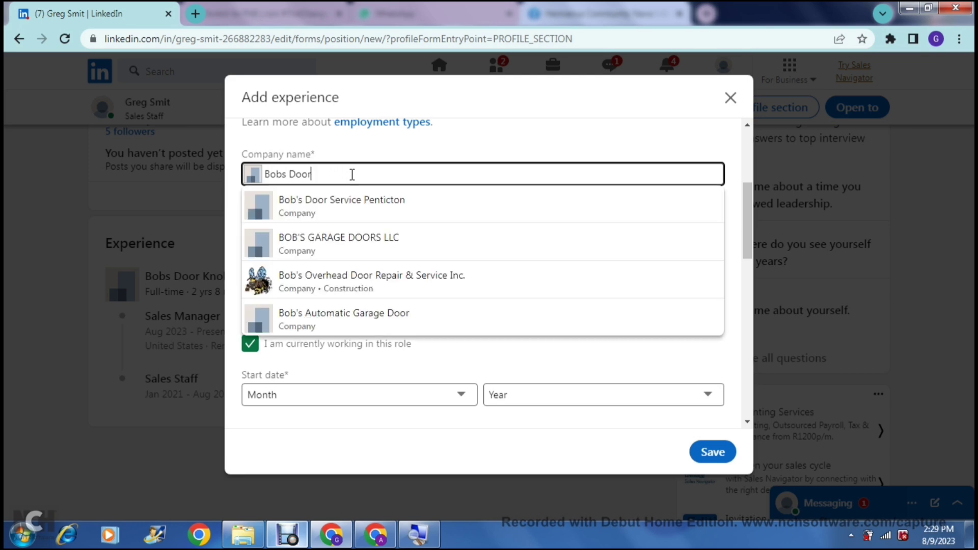
{"action": "type", "text": "K"}
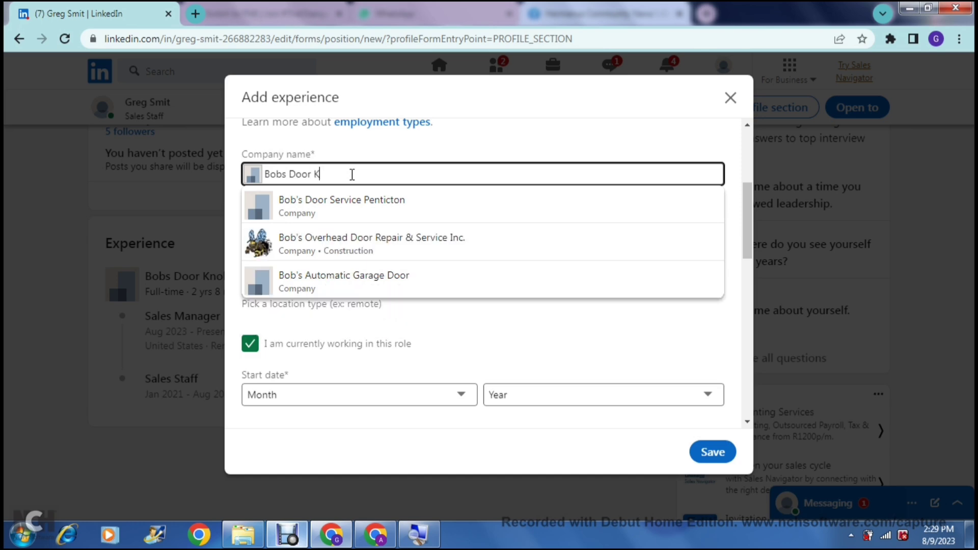
{"action": "type", "text": "nobs"}
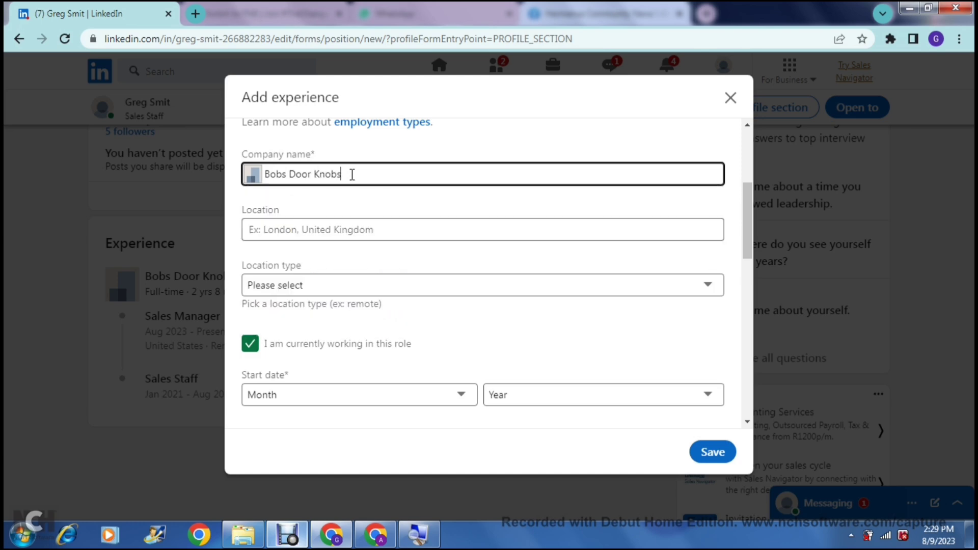
{"action": "left_click", "coordinate": [362, 200]}
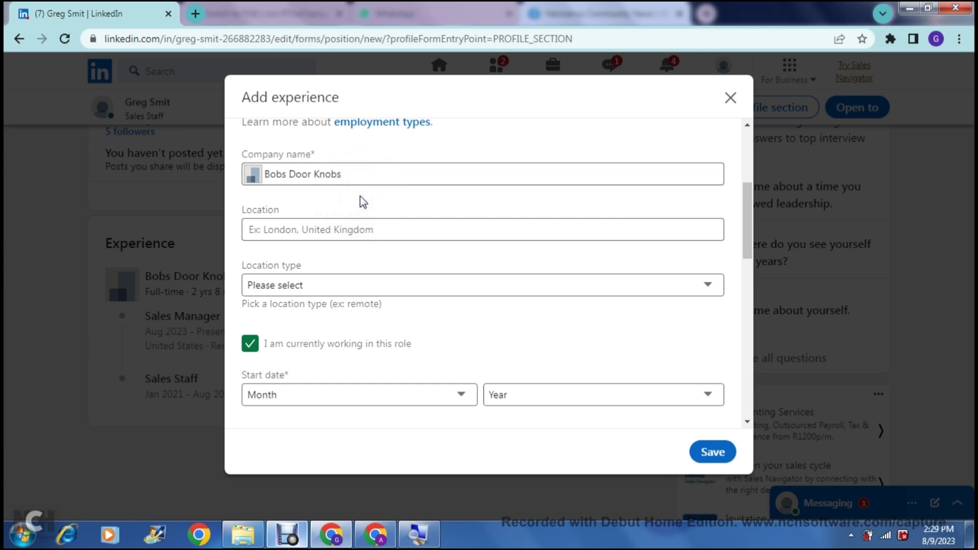
- Set the location to United States and the location type to Remote
{"action": "left_click", "coordinate": [407, 236]}
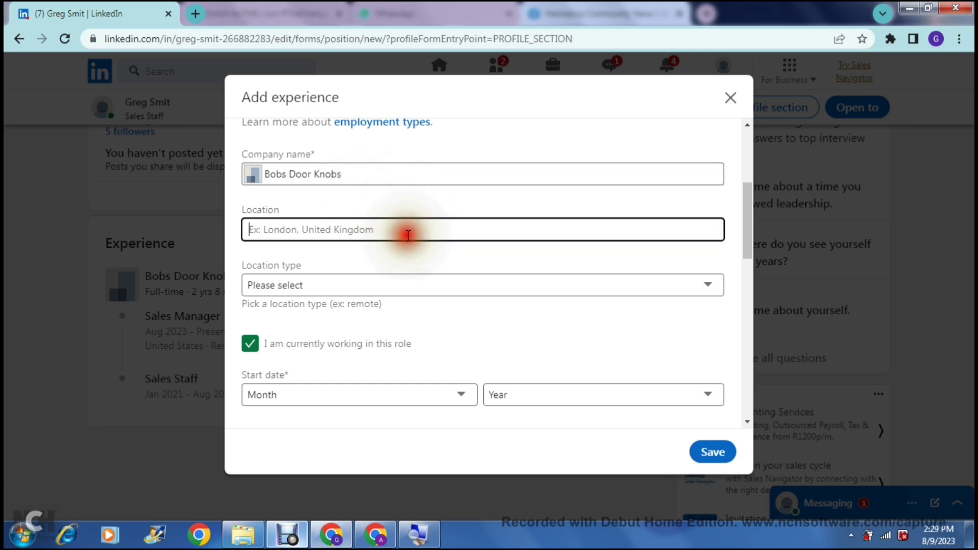
{"action": "left_click", "coordinate": [408, 234]}
{"action": "type", "text": "u"}
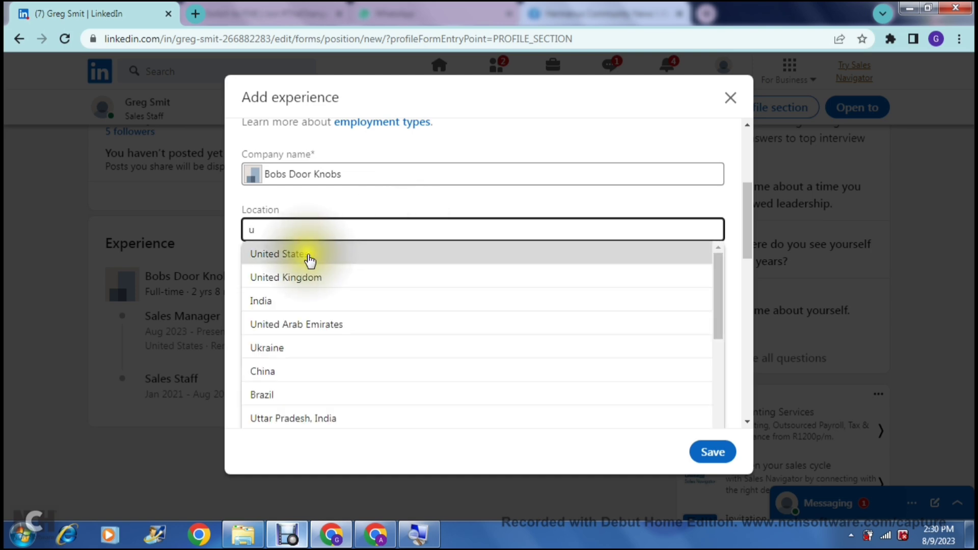
{"action": "left_click", "coordinate": [300, 255]}
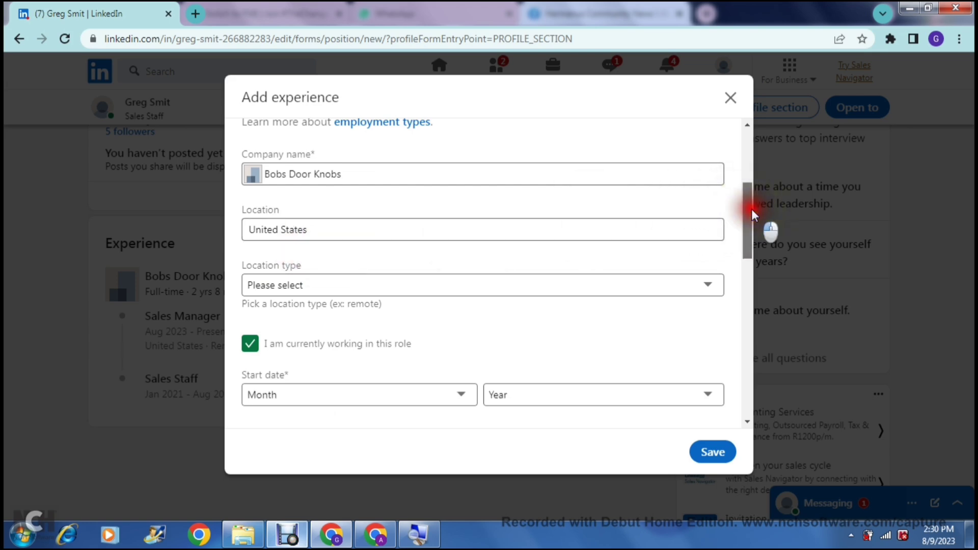
{"action": "left_click_drag", "start_coordinate": [751, 209], "coordinate": [754, 231]}
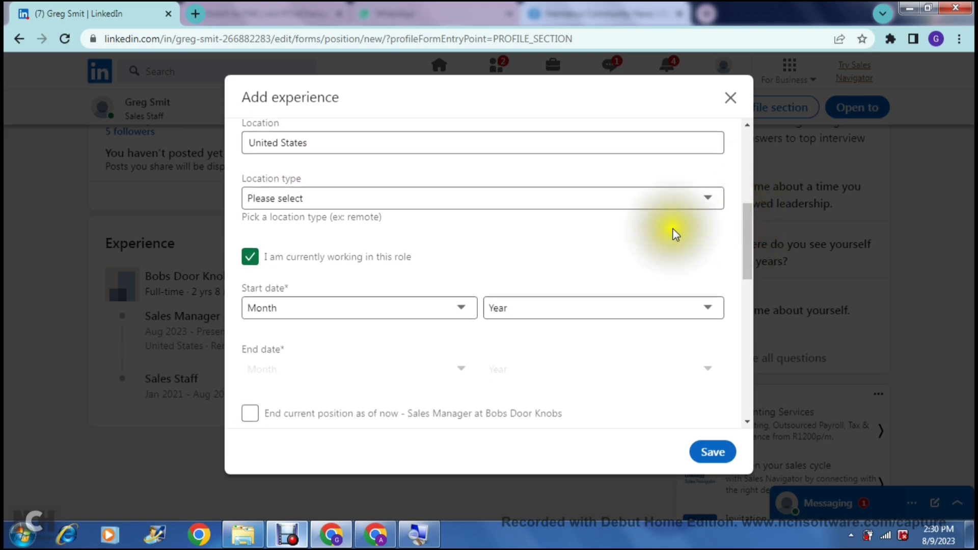
{"action": "left_click", "coordinate": [652, 198]}
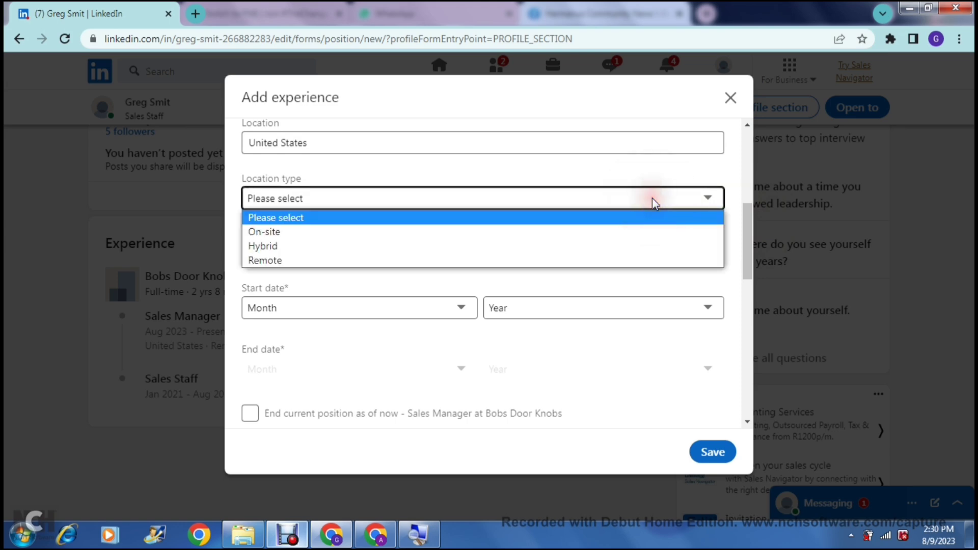
{"action": "left_click", "coordinate": [297, 260]}
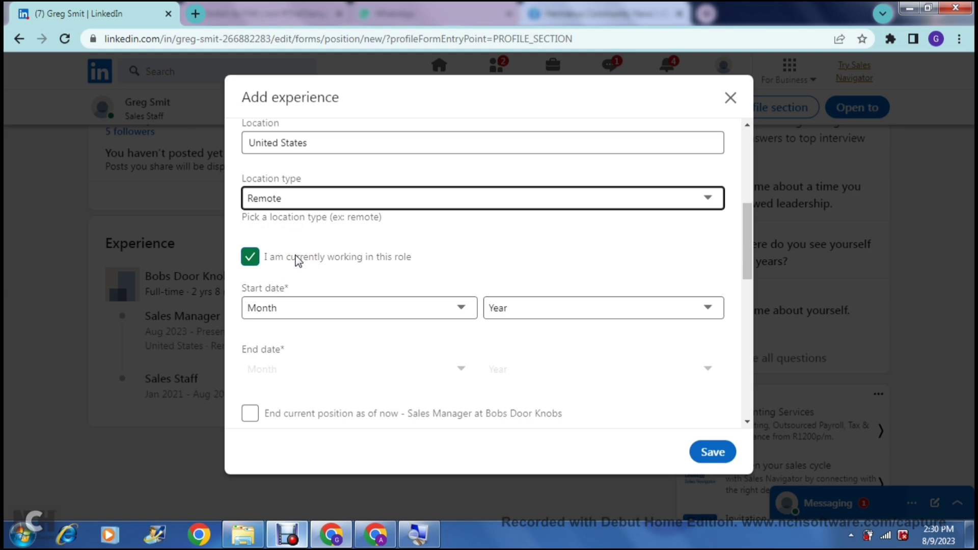
{"action": "left_click", "coordinate": [261, 254]}
- Tick 'I am currently working in this role' so the position is marked as current
{"action": "left_click", "coordinate": [248, 256]}
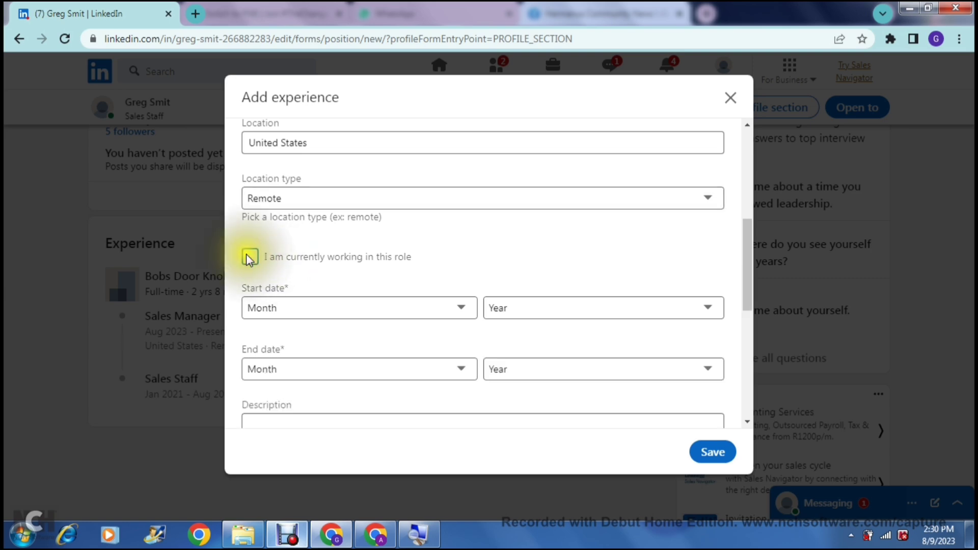
{"action": "left_click", "coordinate": [250, 256]}
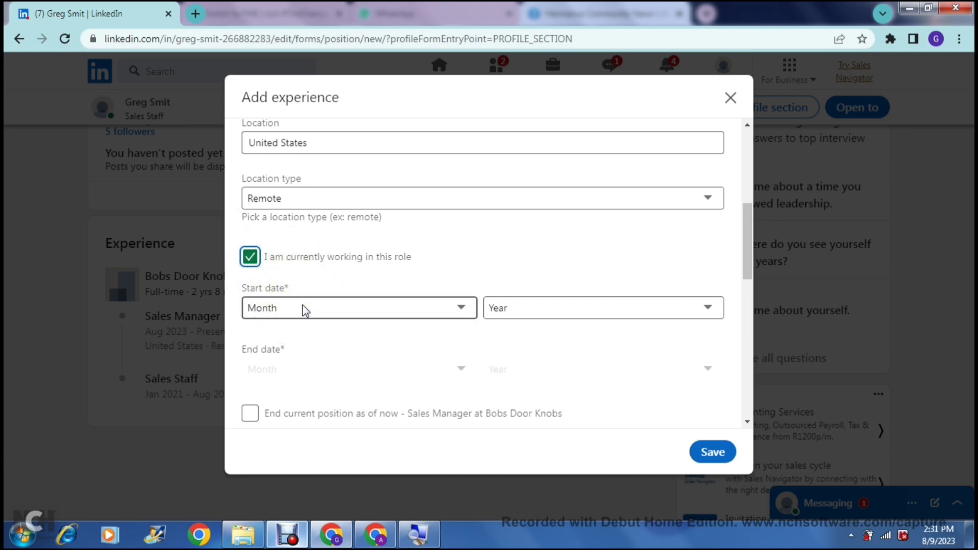
{"action": "left_click", "coordinate": [250, 257]}
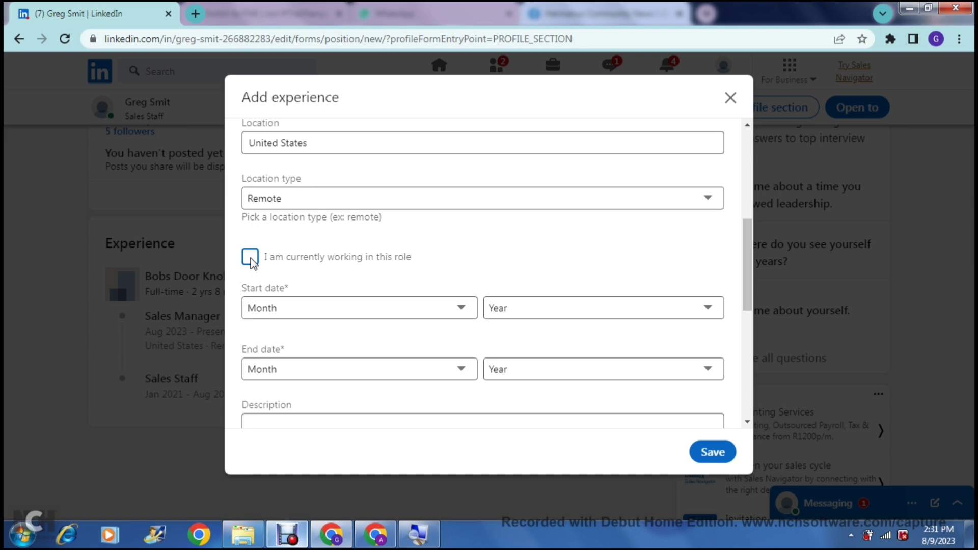
{"action": "left_click", "coordinate": [284, 307]}
{"action": "left_click", "coordinate": [283, 307]}
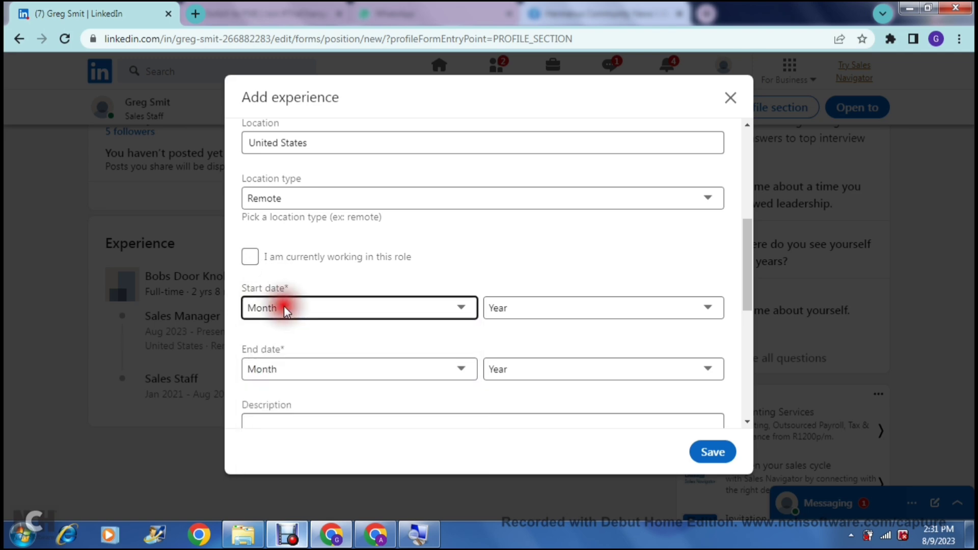
{"action": "left_click", "coordinate": [247, 257]}
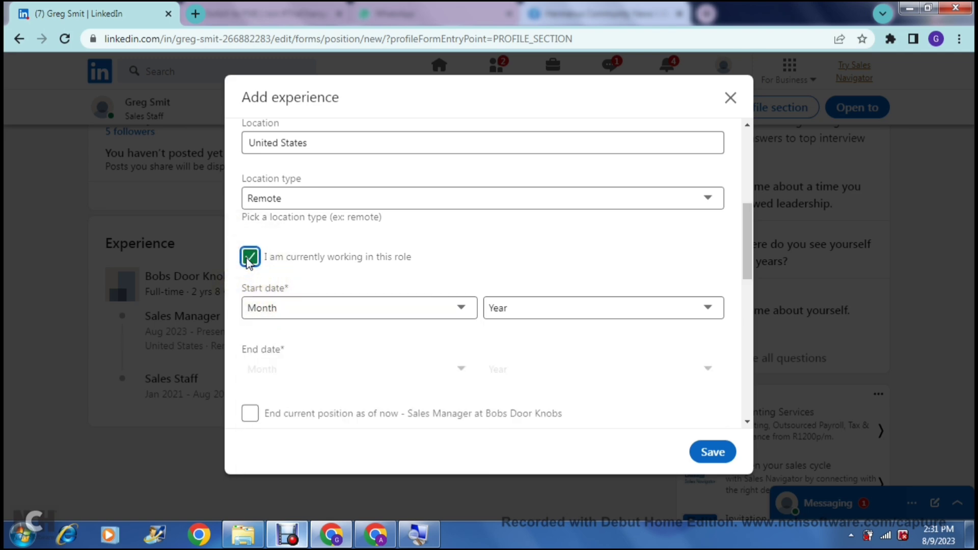
- Set the start date to August 2023
{"action": "left_click", "coordinate": [335, 309]}
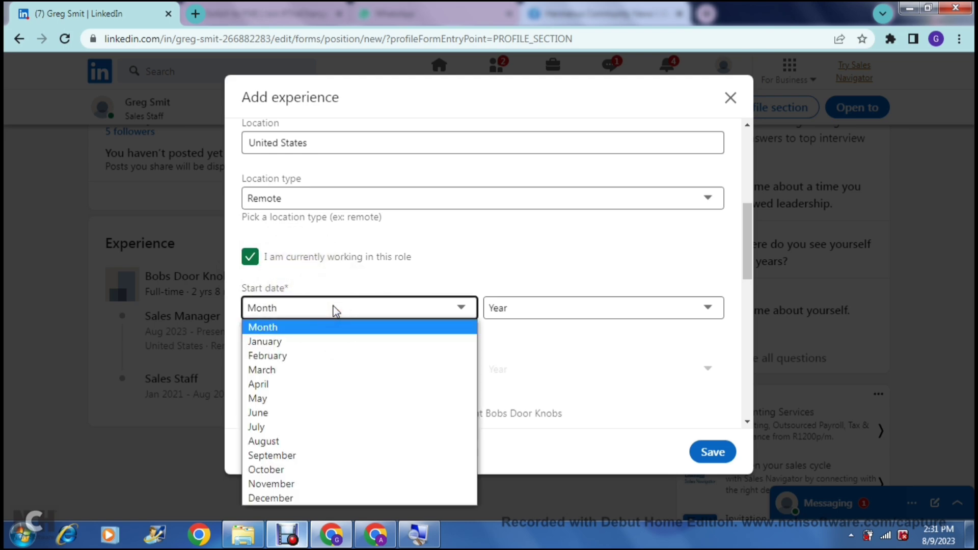
{"action": "left_click", "coordinate": [282, 440]}
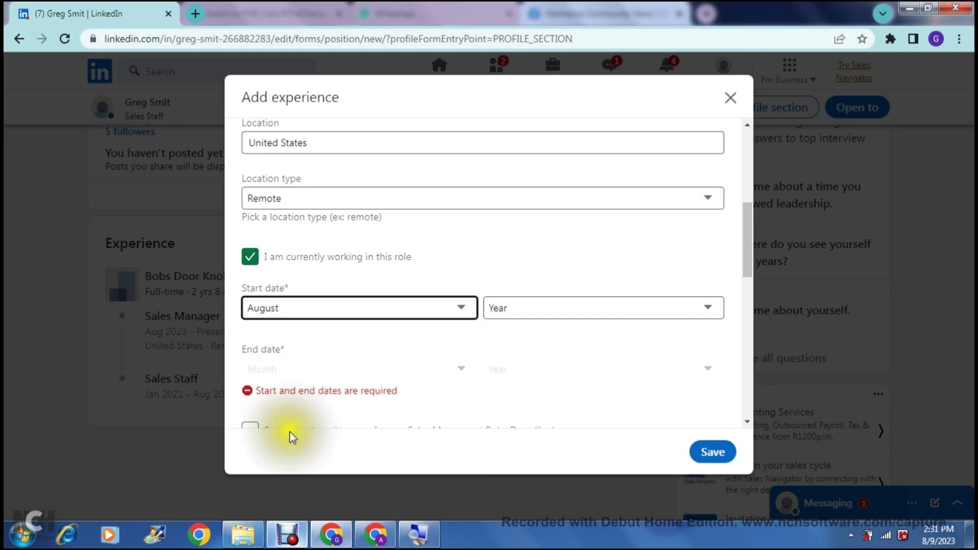
{"action": "left_click", "coordinate": [523, 304]}
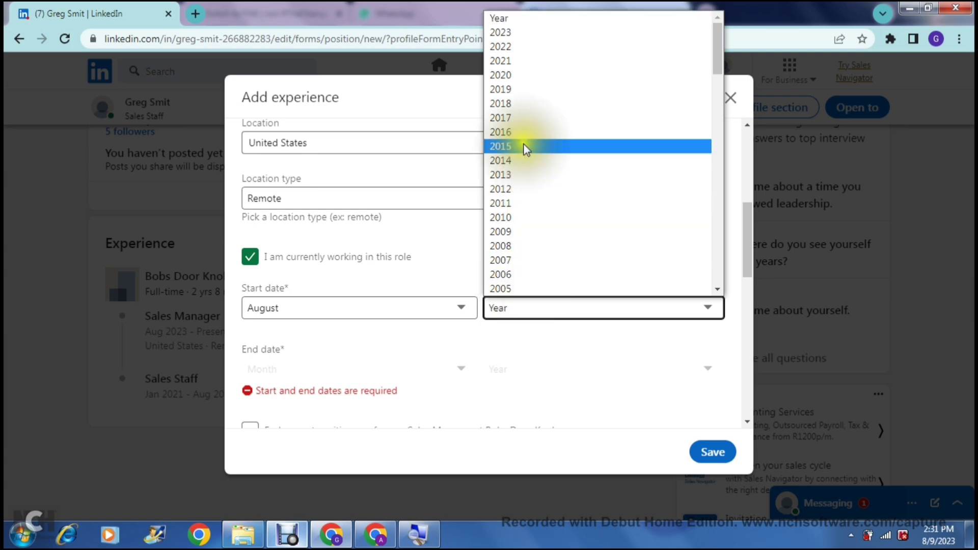
{"action": "left_click", "coordinate": [515, 34]}
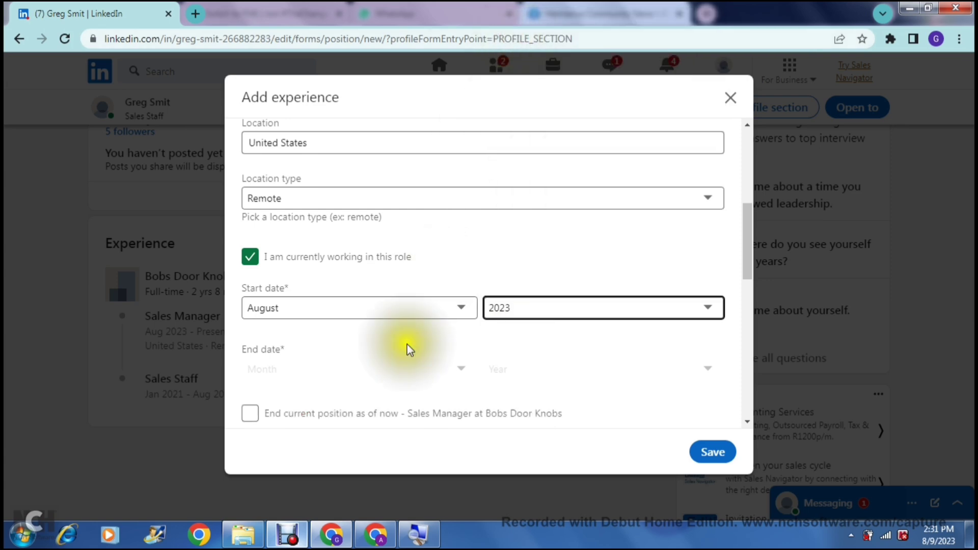
{"action": "left_click_drag", "start_coordinate": [750, 236], "coordinate": [750, 270]}
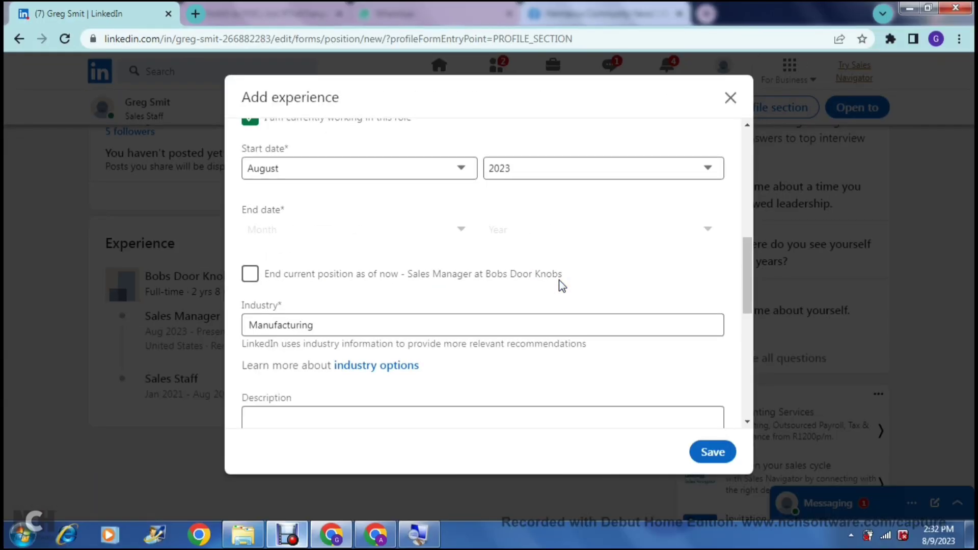
- Tick 'End current position as of now' for the Sales Manager role at Bobs Door Knobs
{"action": "left_click", "coordinate": [250, 275]}
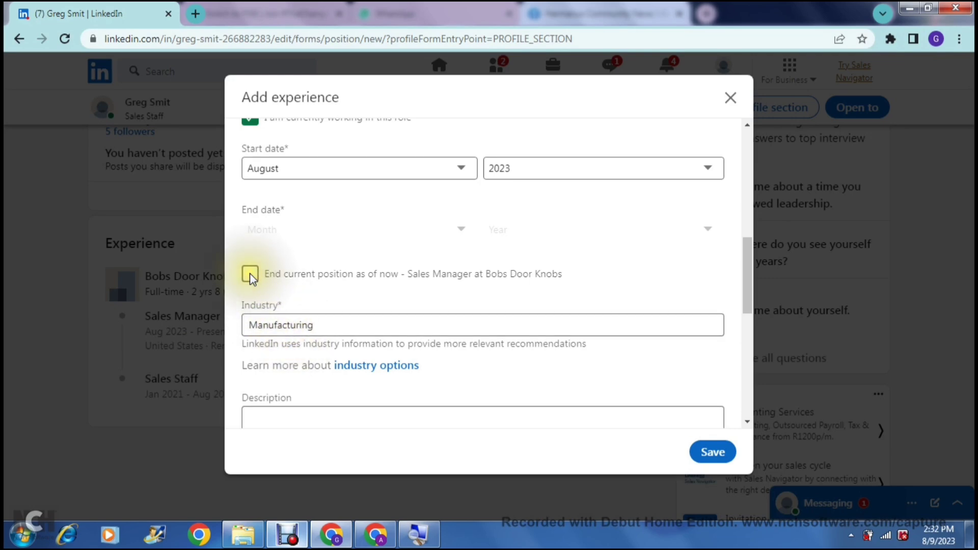
{"action": "left_click", "coordinate": [250, 275]}
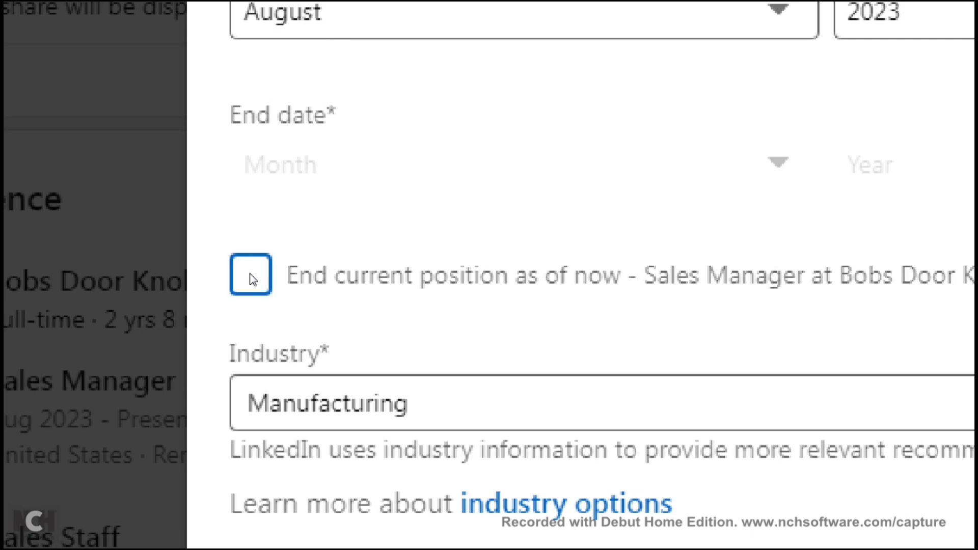
{"action": "left_click", "coordinate": [251, 275]}
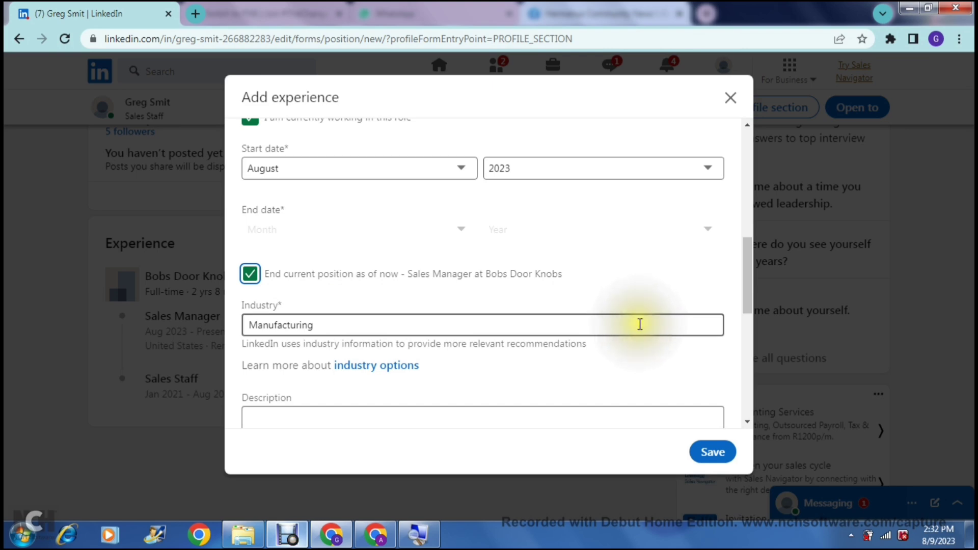
{"action": "left_click_drag", "start_coordinate": [744, 262], "coordinate": [748, 300]}
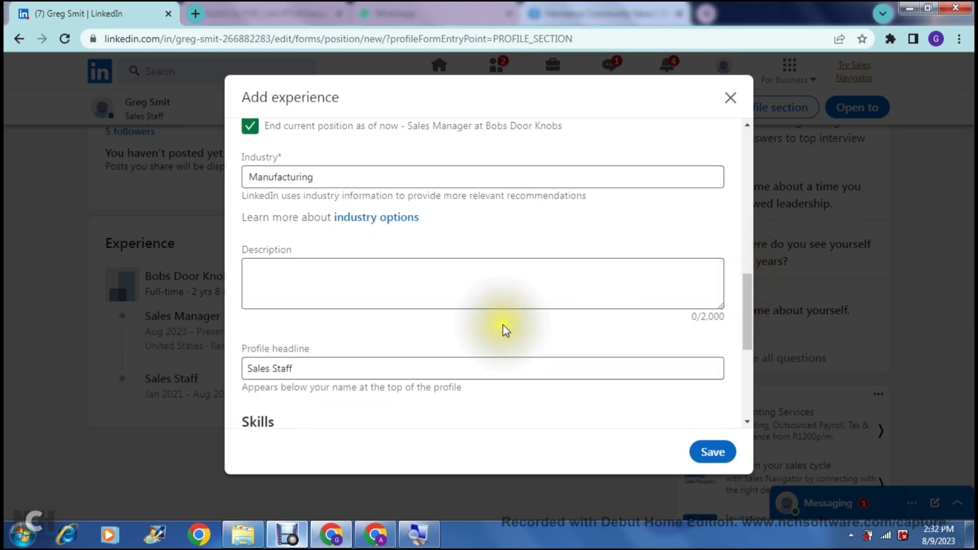
{"action": "left_click", "coordinate": [437, 271]}
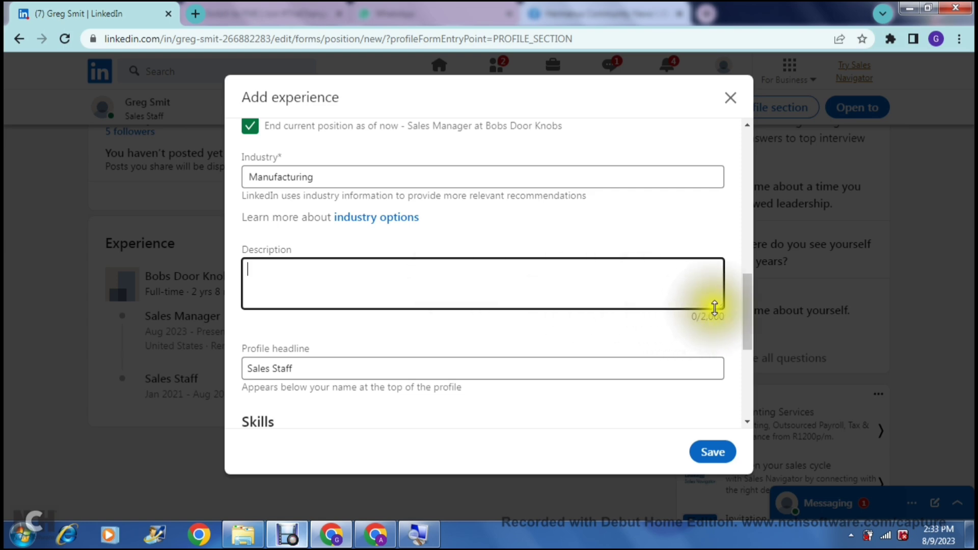
{"action": "left_click_drag", "start_coordinate": [743, 309], "coordinate": [743, 331]}
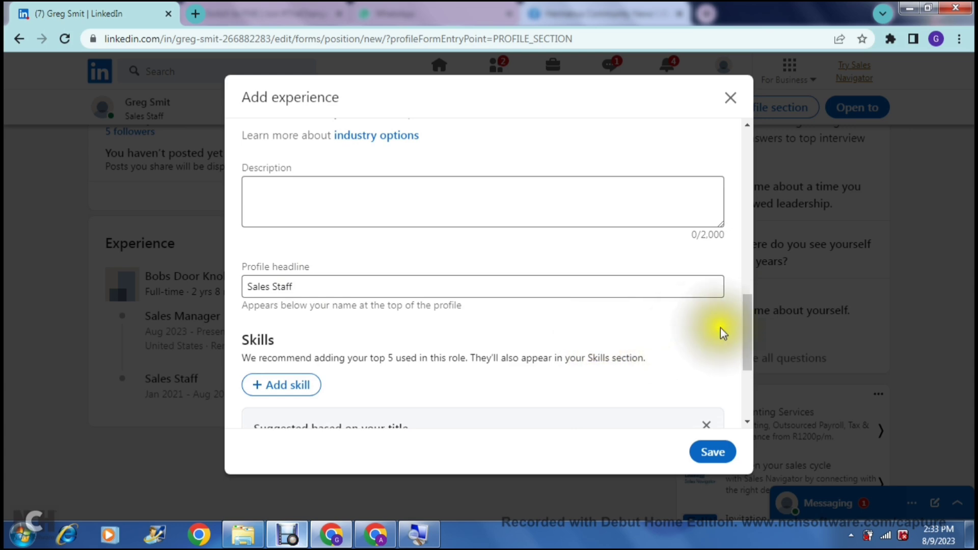
{"action": "left_click_drag", "start_coordinate": [747, 327], "coordinate": [747, 185]}
- Replace the profile headline 'Sales Staff' with the pasted job title 'Sales Specialist'
{"action": "left_click", "coordinate": [283, 254]}
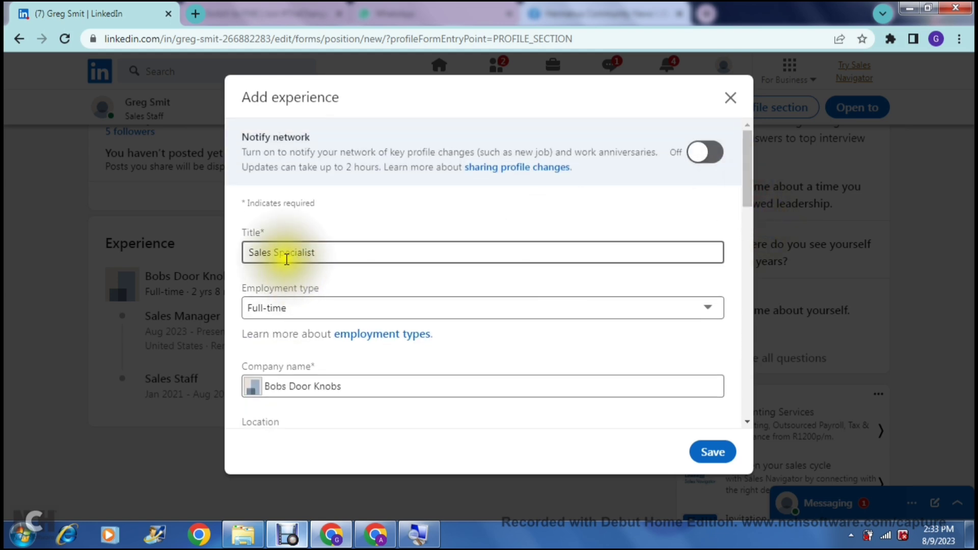
{"action": "triple_click", "coordinate": [286, 254]}
{"action": "key", "text": "ctrl+c"}
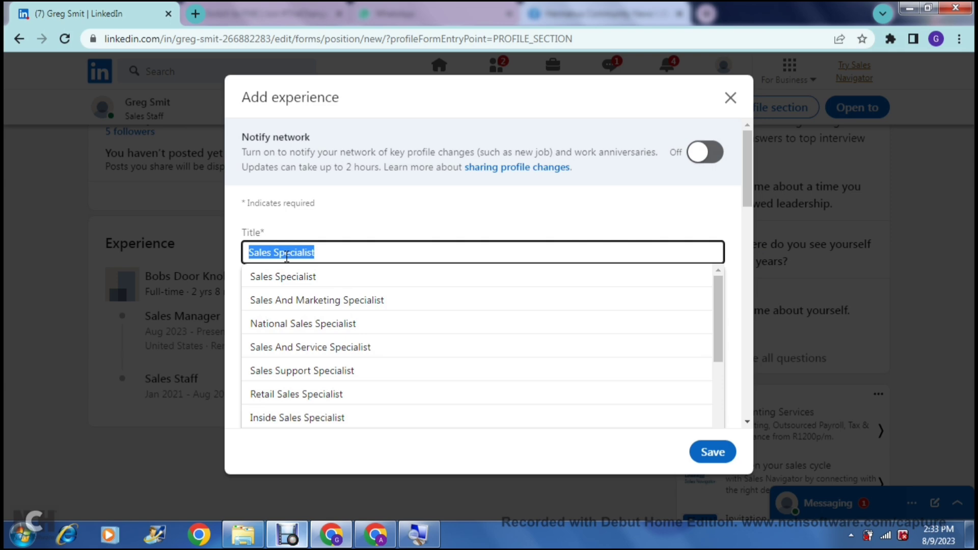
{"action": "left_click", "coordinate": [743, 196]}
{"action": "left_click_drag", "start_coordinate": [745, 237], "coordinate": [743, 319]}
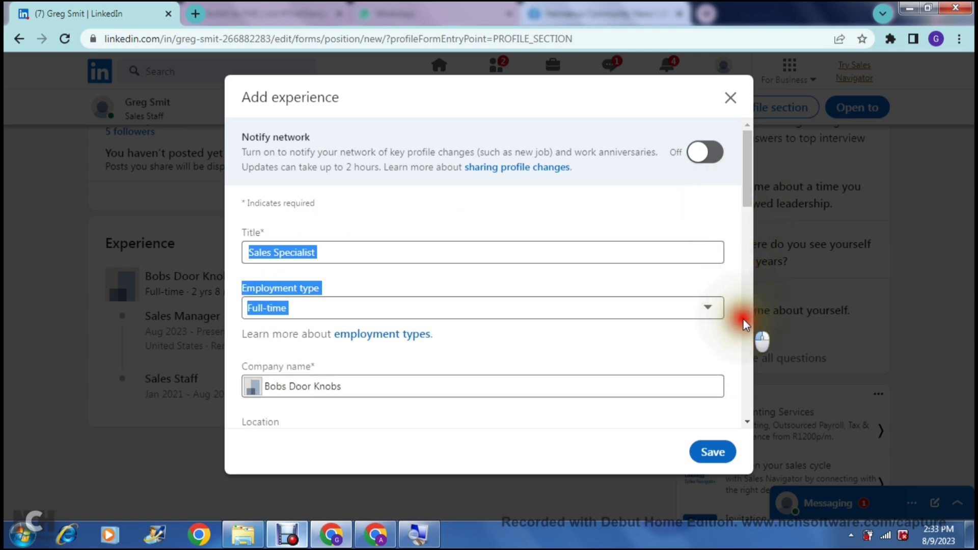
{"action": "left_click", "coordinate": [742, 192]}
{"action": "scroll", "coordinate": [744, 243], "scroll_direction": "down", "scroll_amount": 3}
{"action": "left_click_drag", "start_coordinate": [745, 244], "coordinate": [734, 359]}
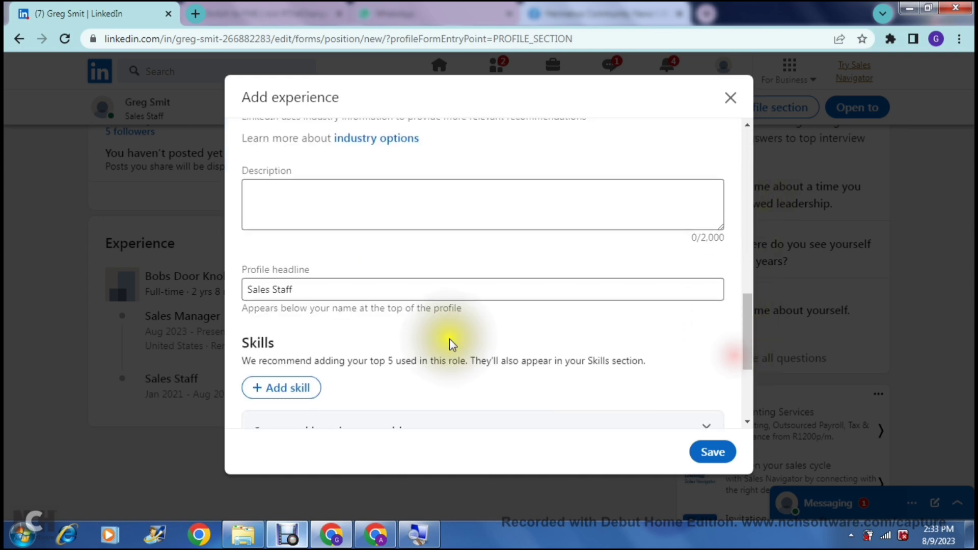
{"action": "triple_click", "coordinate": [339, 287]}
{"action": "type", "text": "V"}
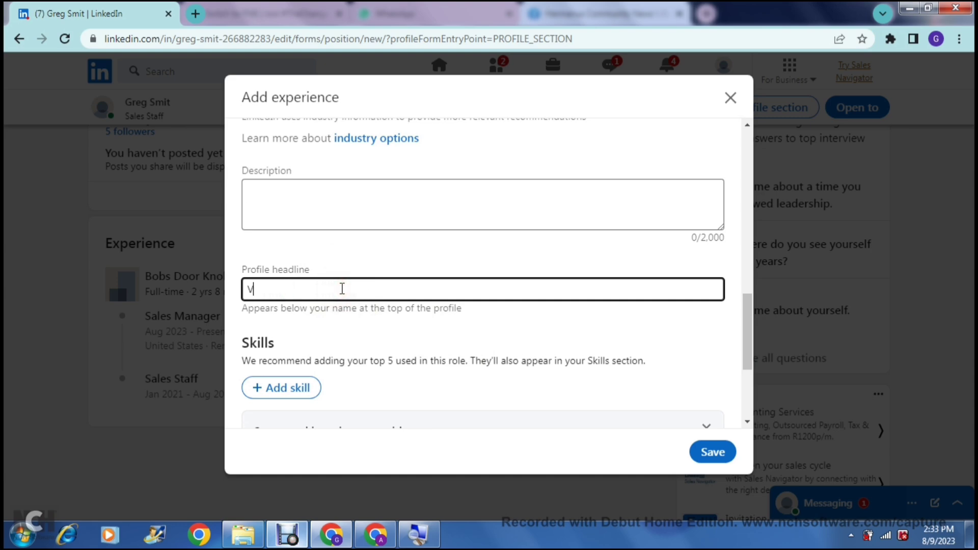
{"action": "key", "text": "BackSpace"}
{"action": "key", "text": "ctrl+v"}
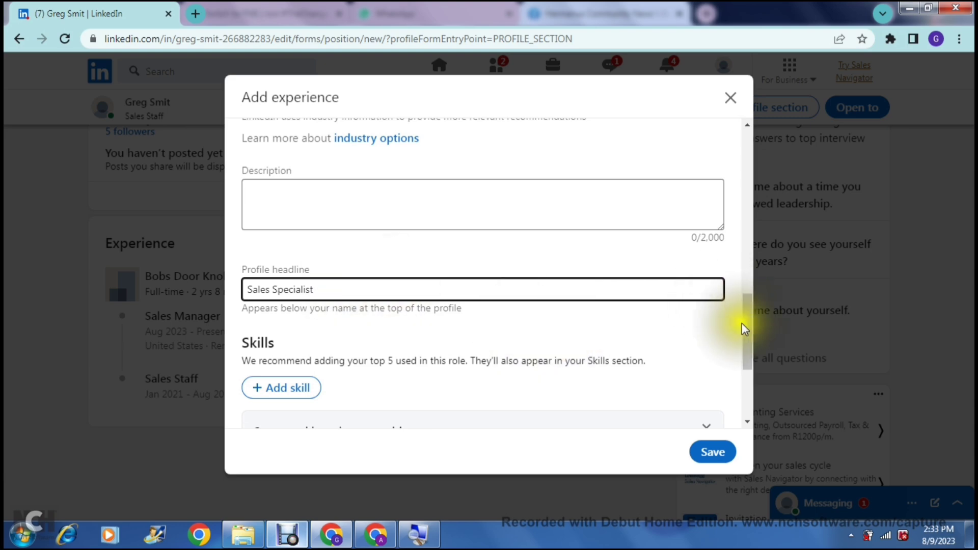
{"action": "left_click_drag", "start_coordinate": [744, 324], "coordinate": [748, 363]}
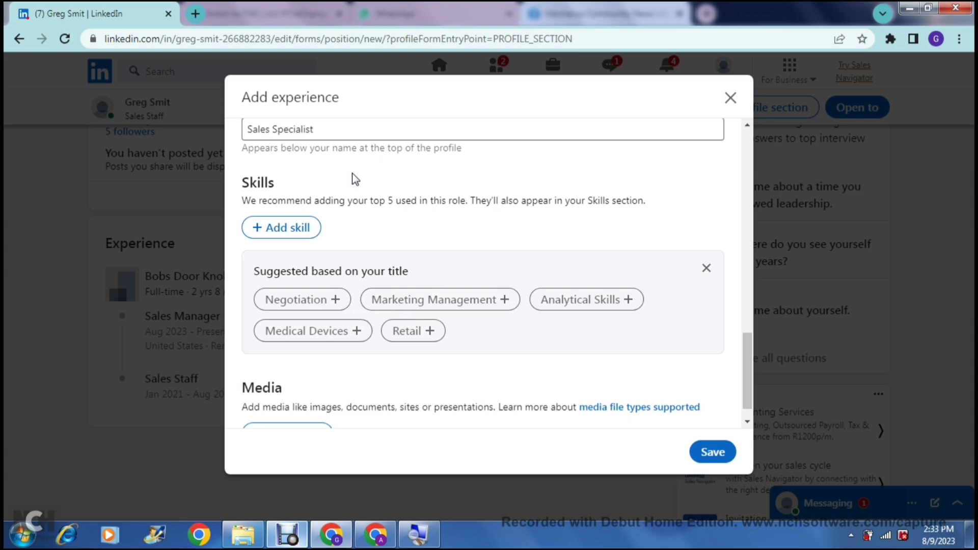
{"action": "left_click", "coordinate": [359, 204]}
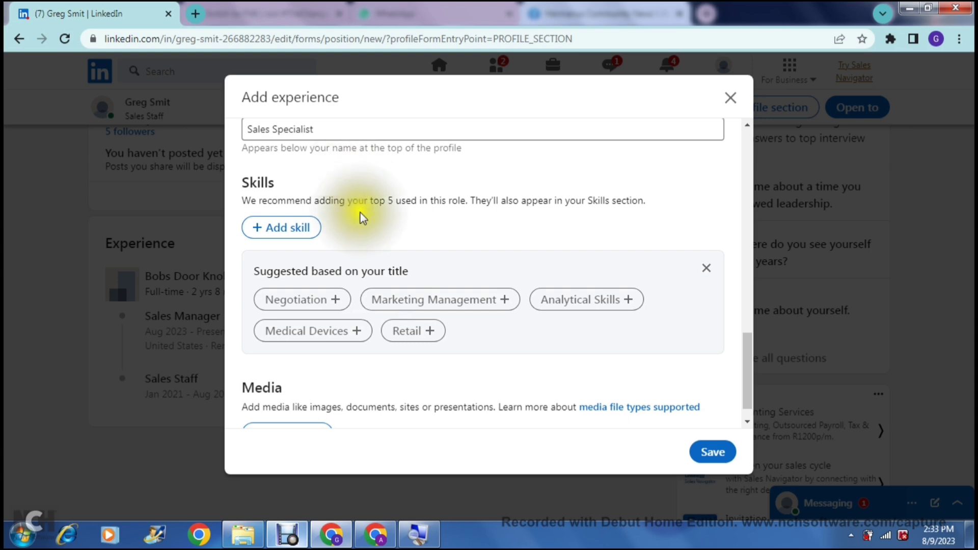
{"action": "left_click", "coordinate": [280, 229]}
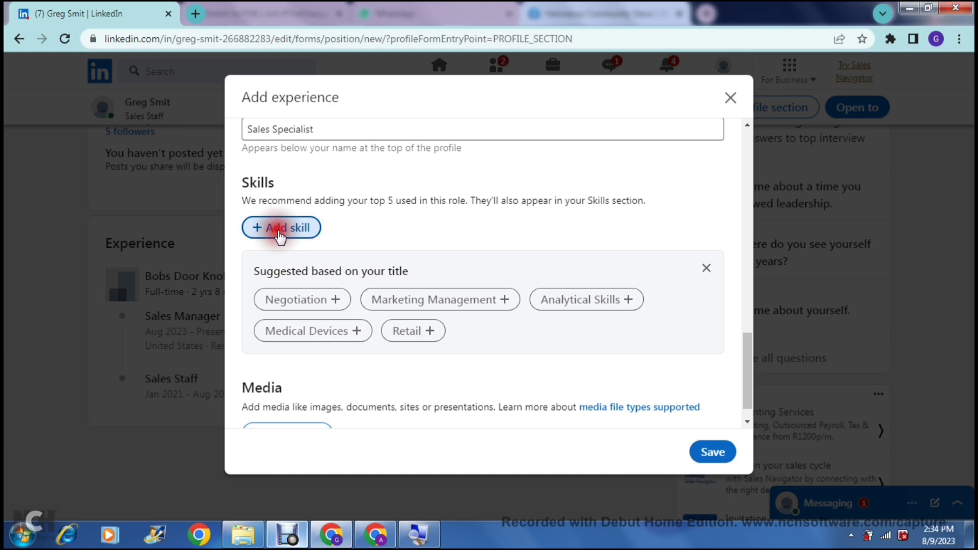
{"action": "left_click", "coordinate": [279, 234]}
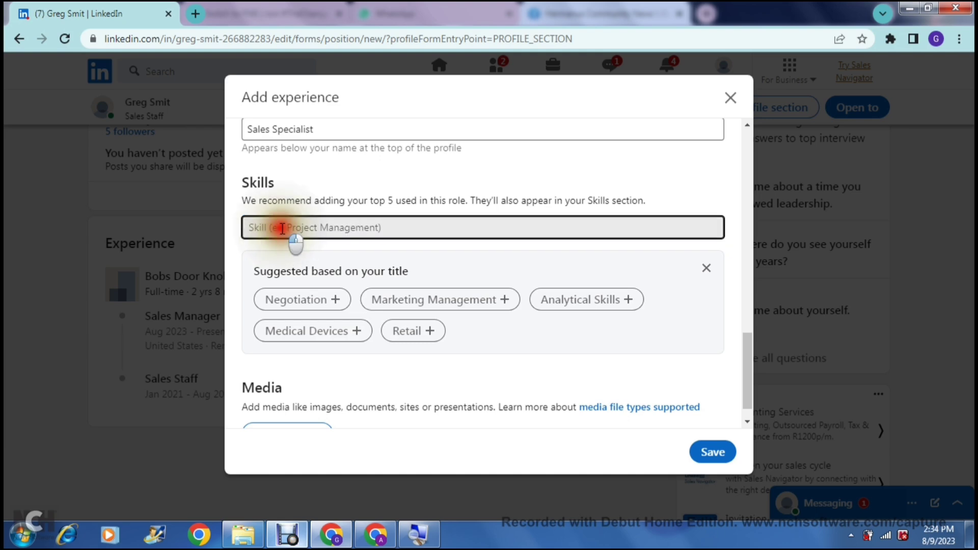
{"action": "type", "text": "f"}
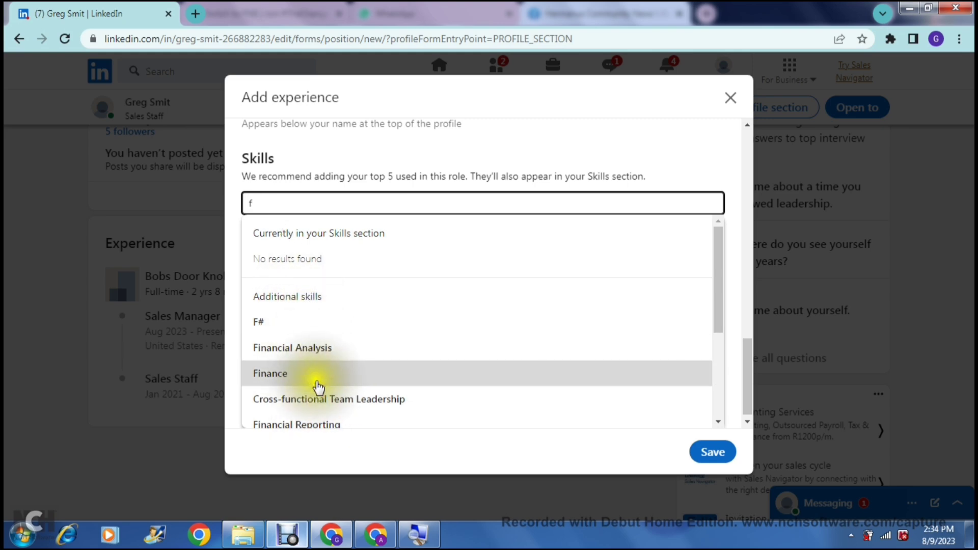
{"action": "key", "text": "BackSpace"}
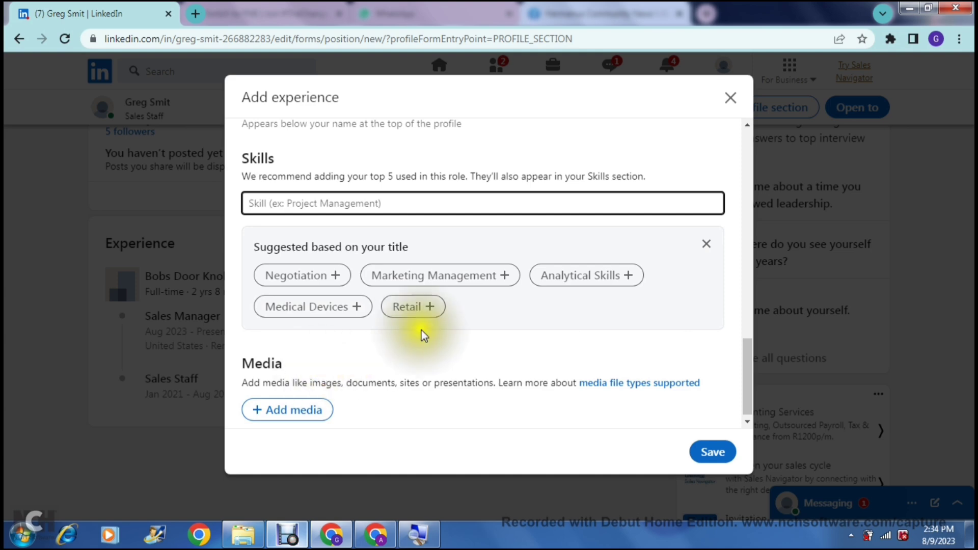
{"action": "left_click", "coordinate": [485, 344]}
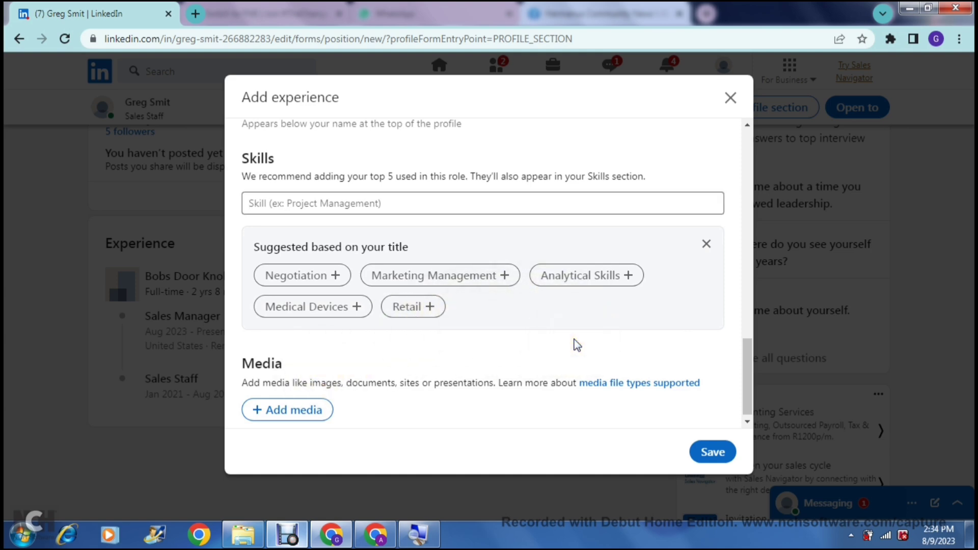
{"action": "left_click", "coordinate": [748, 367]}
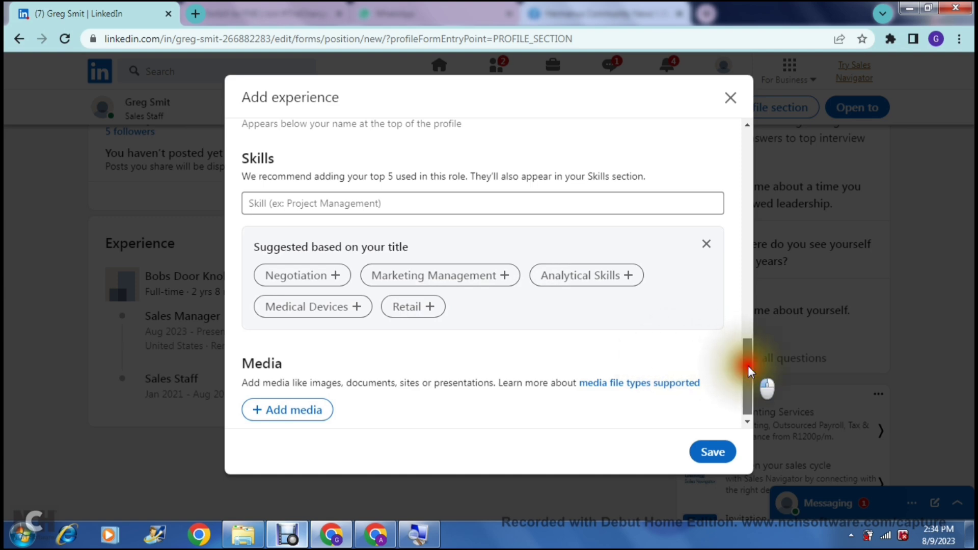
- Save the new Sales Specialist position at Bobs Door Knobs
{"action": "left_click_drag", "start_coordinate": [748, 365], "coordinate": [748, 367]}
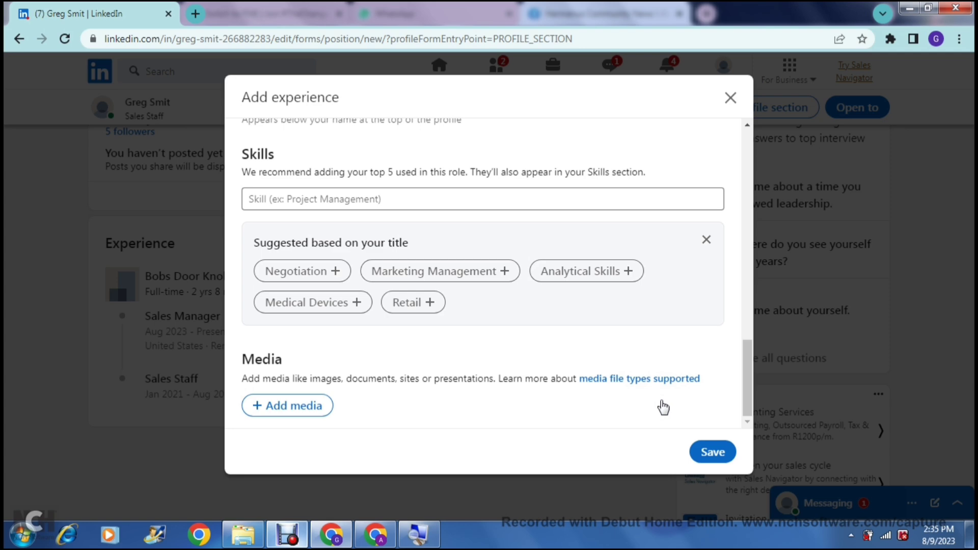
{"action": "left_click", "coordinate": [711, 451]}
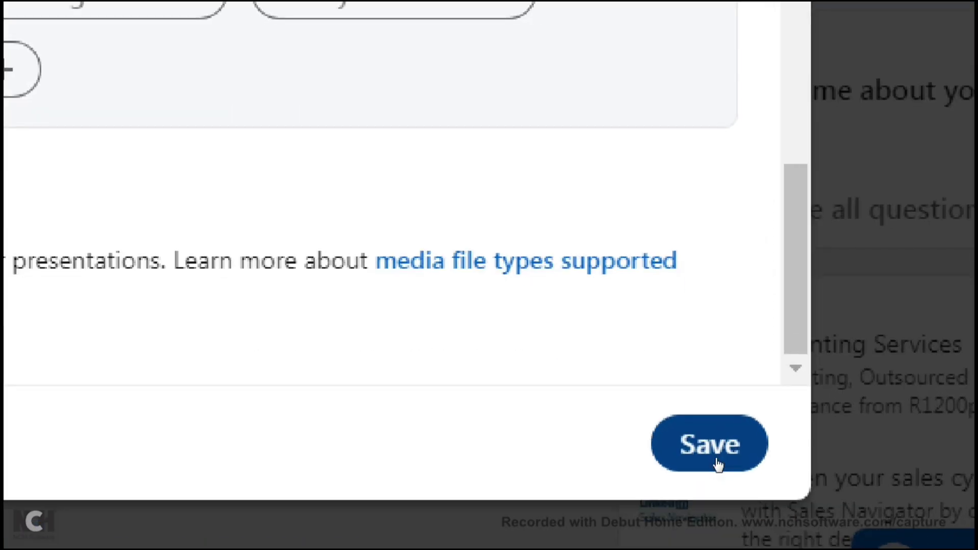
{"action": "left_click", "coordinate": [717, 465]}
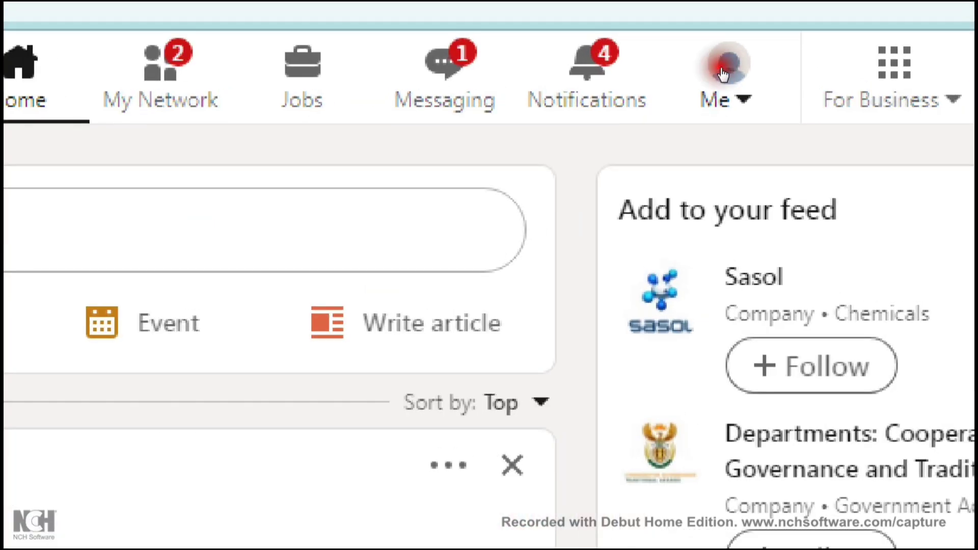
- After the Sales Specialist position is added, open the account menu to head back to the profile
{"action": "left_click", "coordinate": [722, 74]}
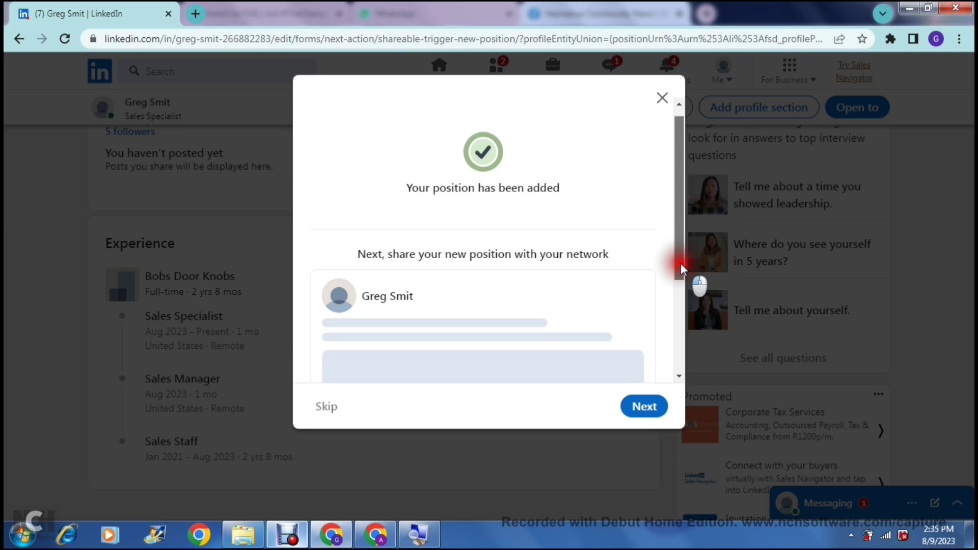
- Review the prefilled Sales Specialist at Bobs Door Knobs announcement and celebration image, down to Post
{"action": "left_click_drag", "start_coordinate": [680, 263], "coordinate": [662, 192]}
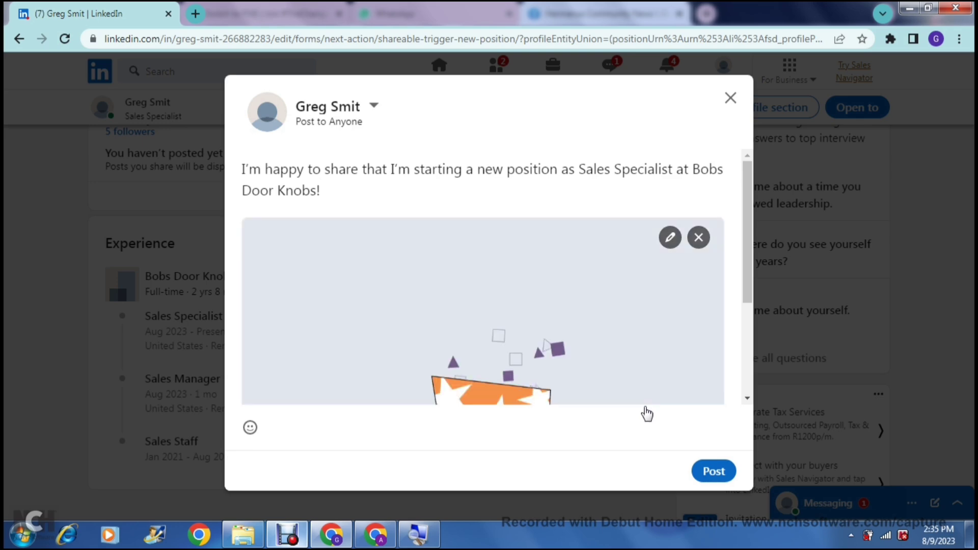
{"action": "left_click", "coordinate": [468, 192]}
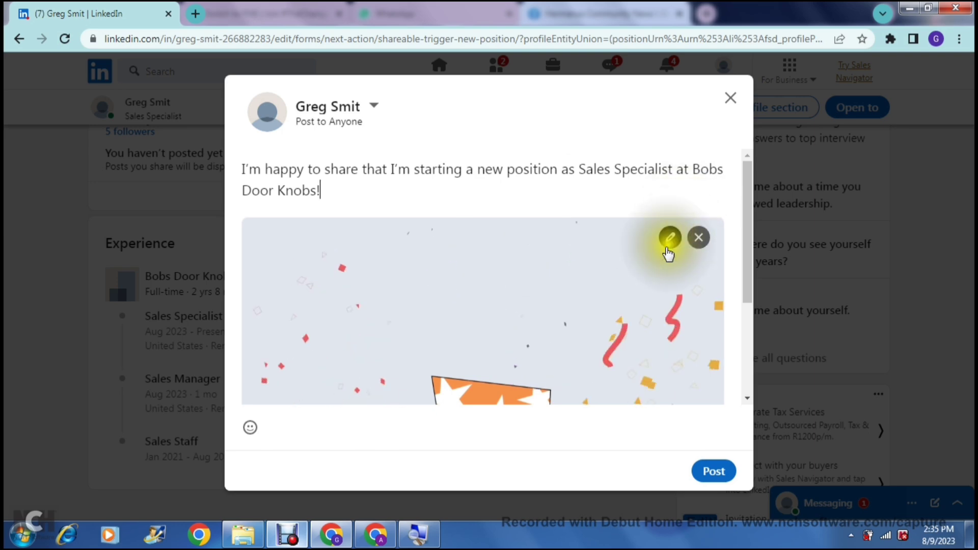
{"action": "left_click_drag", "start_coordinate": [750, 200], "coordinate": [747, 305]}
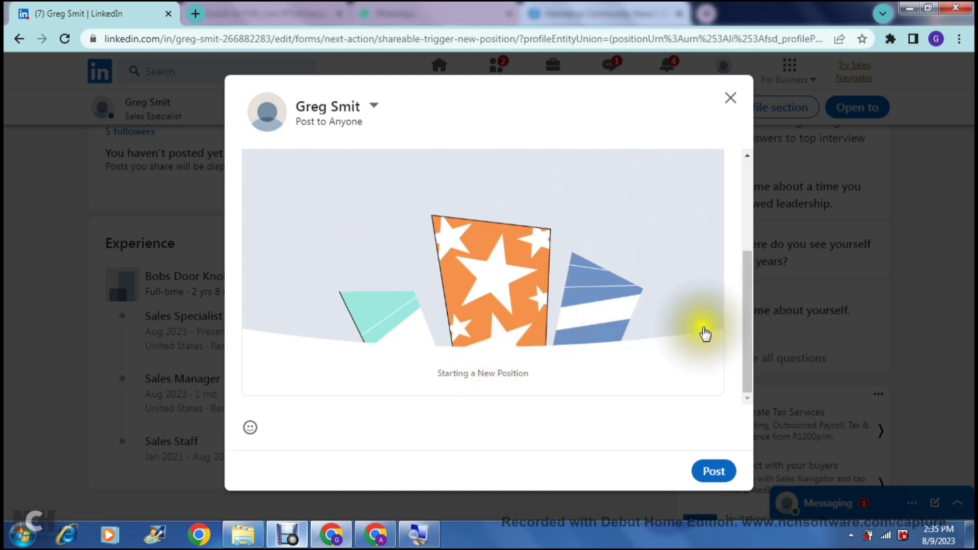
{"action": "mouse_move", "coordinate": [746, 324]}
{"action": "left_mouse_down"}
{"action": "mouse_move", "coordinate": [730, 206]}
{"action": "mouse_move", "coordinate": [741, 316]}
{"action": "left_mouse_up"}
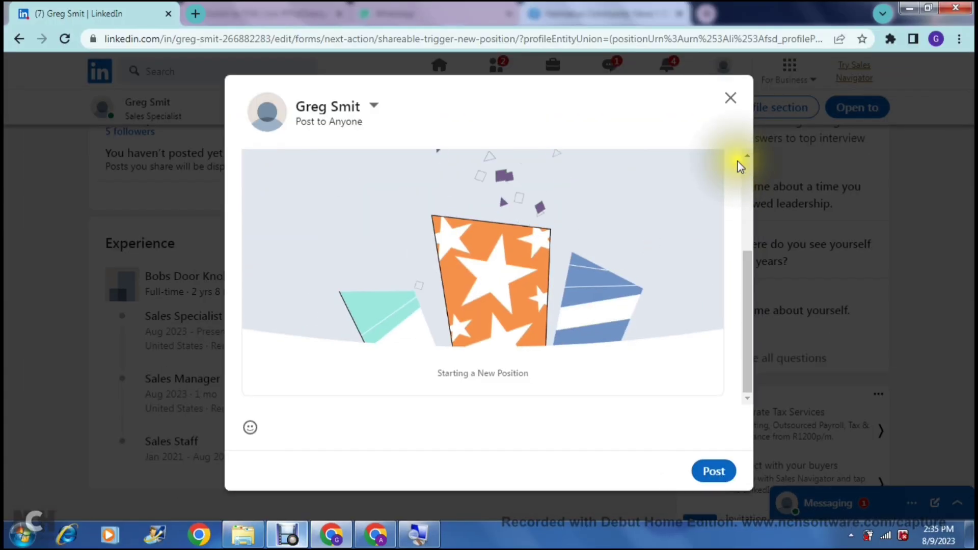
- Keep and publish the Sales Specialist announcement, then return to the profile's Experience list
{"action": "left_click", "coordinate": [732, 101]}
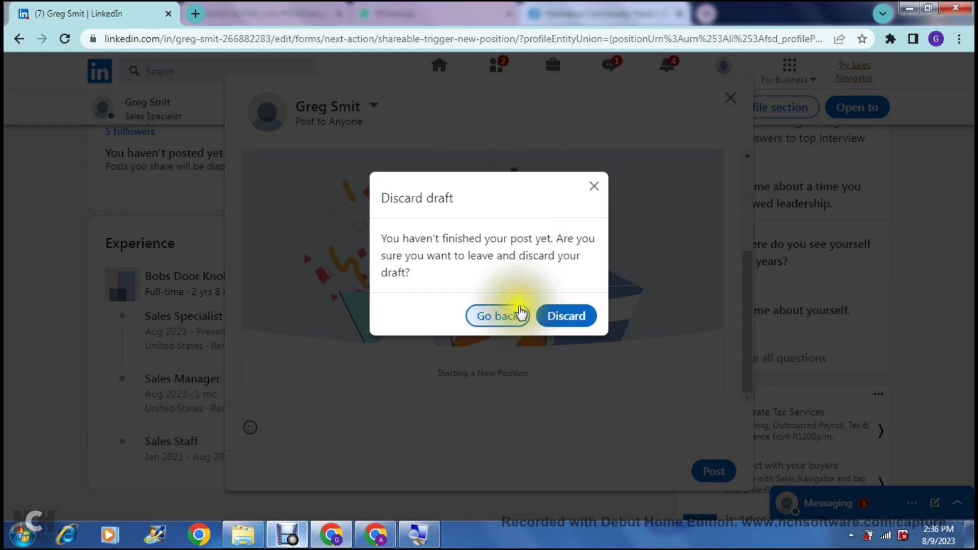
{"action": "left_click", "coordinate": [597, 187]}
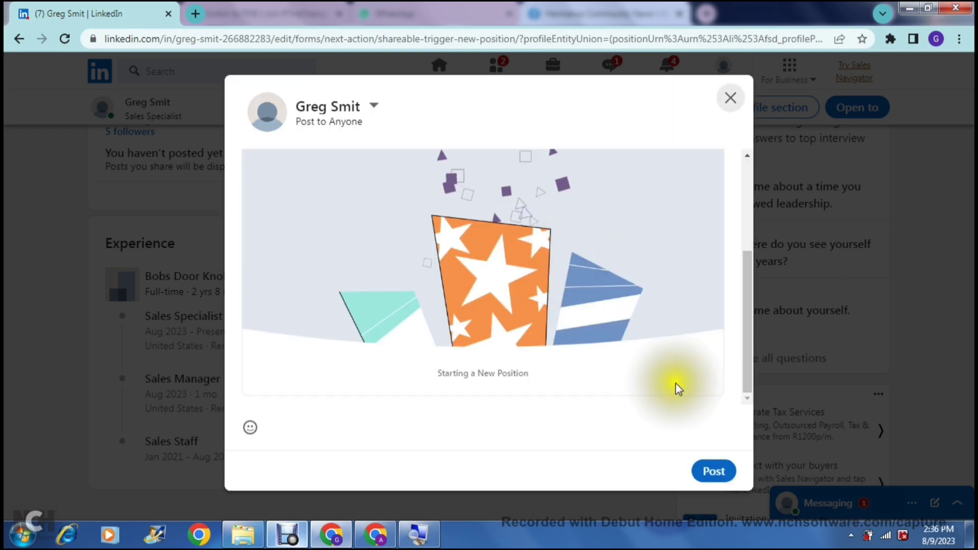
{"action": "left_click", "coordinate": [706, 468]}
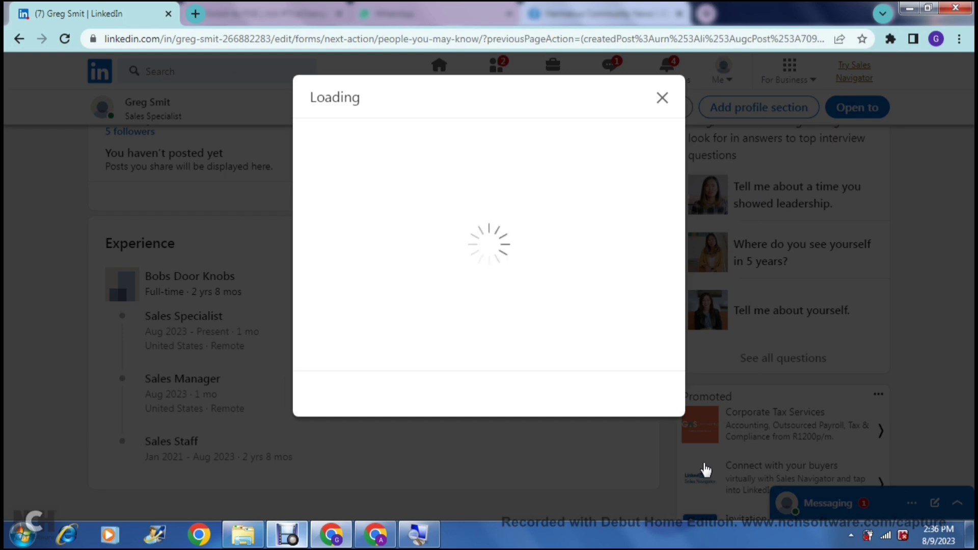
{"action": "left_click", "coordinate": [643, 406]}
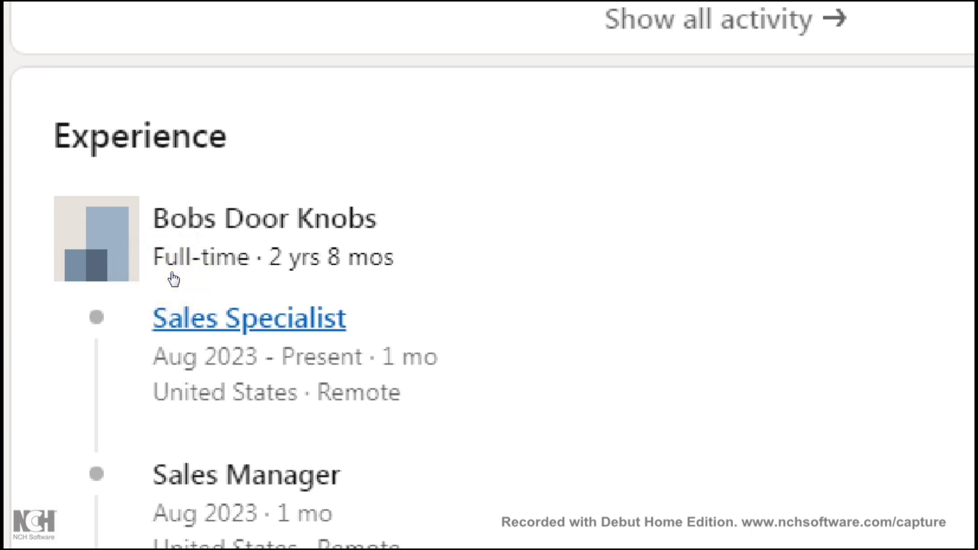
{"action": "scroll", "coordinate": [173, 387], "scroll_direction": "down", "scroll_amount": 2}
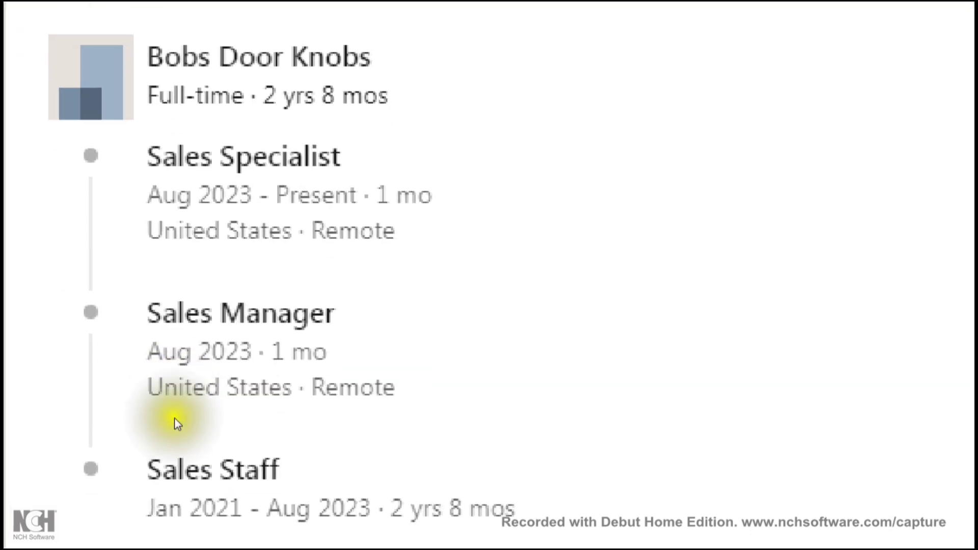